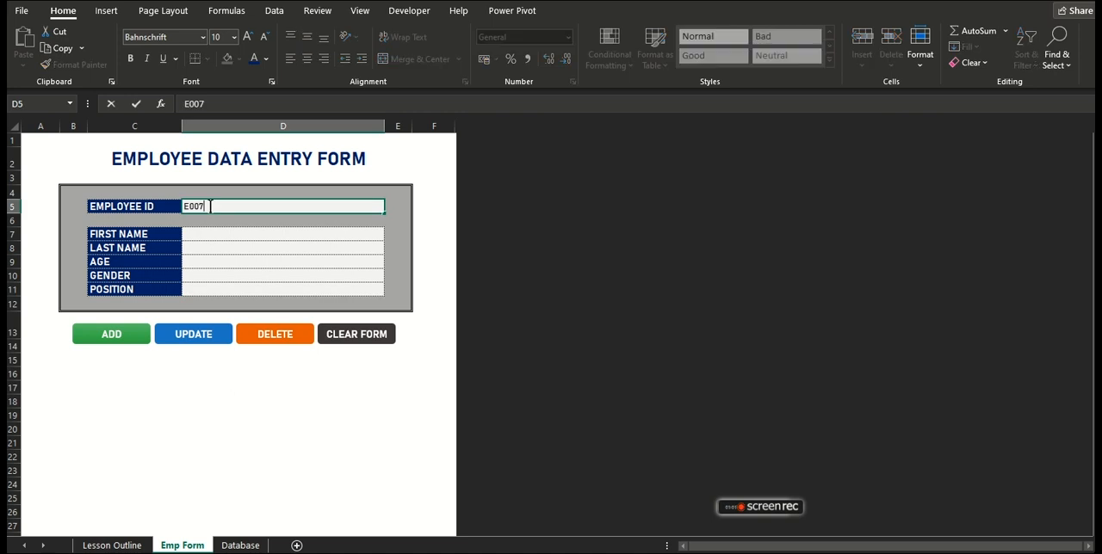
Delete the employee record matching the ID entered in the form, and check the result on the Database sheet.
left_click(265, 338)
left_click(605, 328)
left_click(240, 545)
left_click(433, 212)
left_click(180, 546)
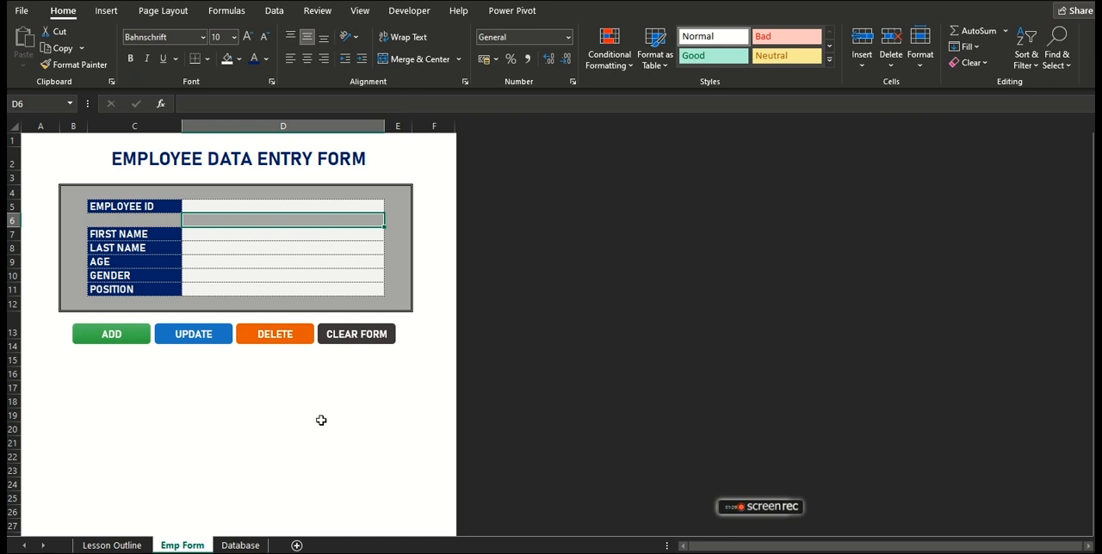
Review the requirements and objective on the Lesson Outline sheet, with a look back at the Emp Form sheet.
left_click(109, 545)
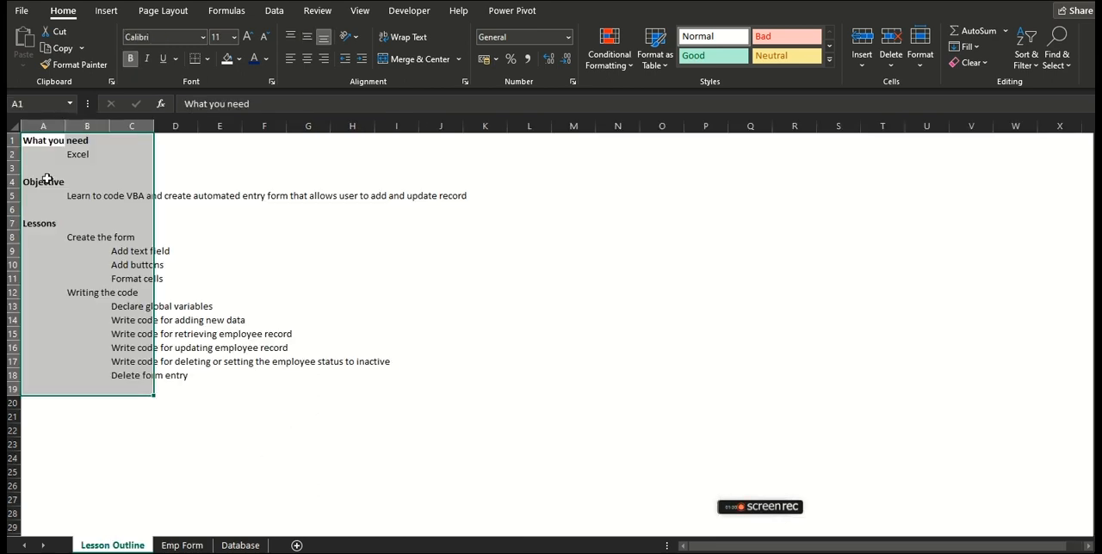
left_click_drag(30, 140, 435, 421)
left_click(119, 440)
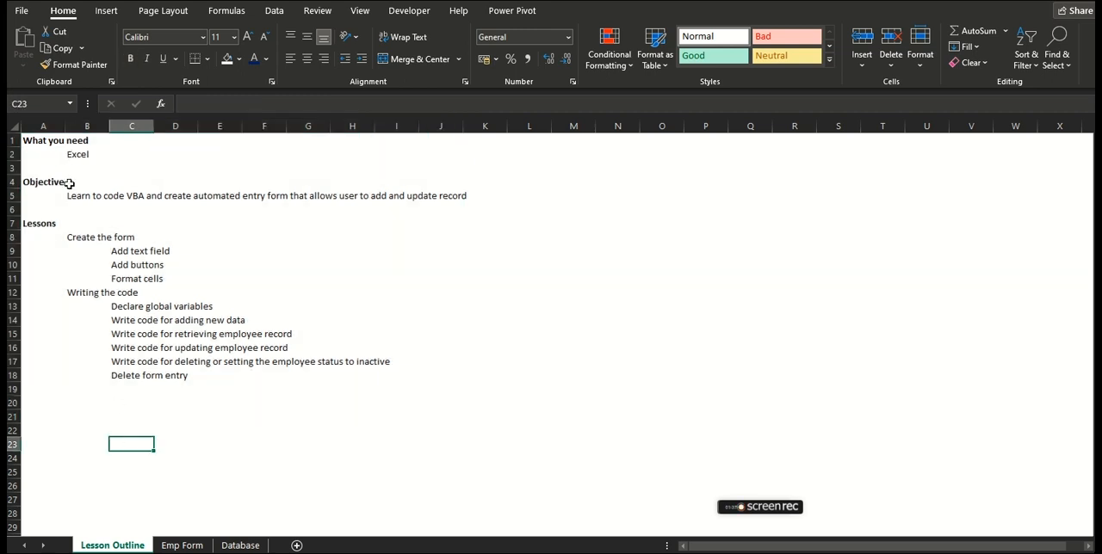
left_click(64, 197)
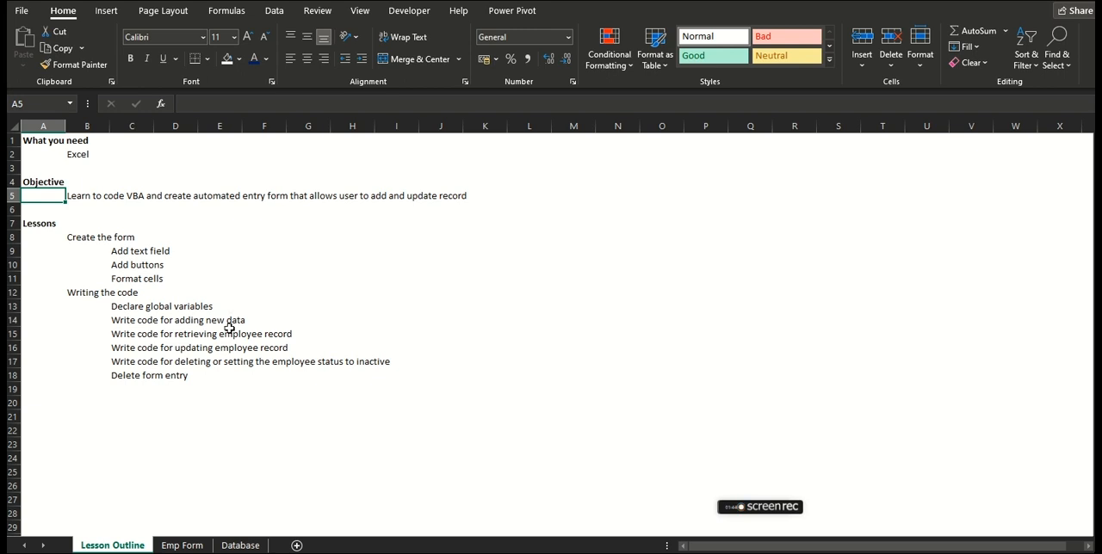
left_click(184, 545)
left_click(249, 451)
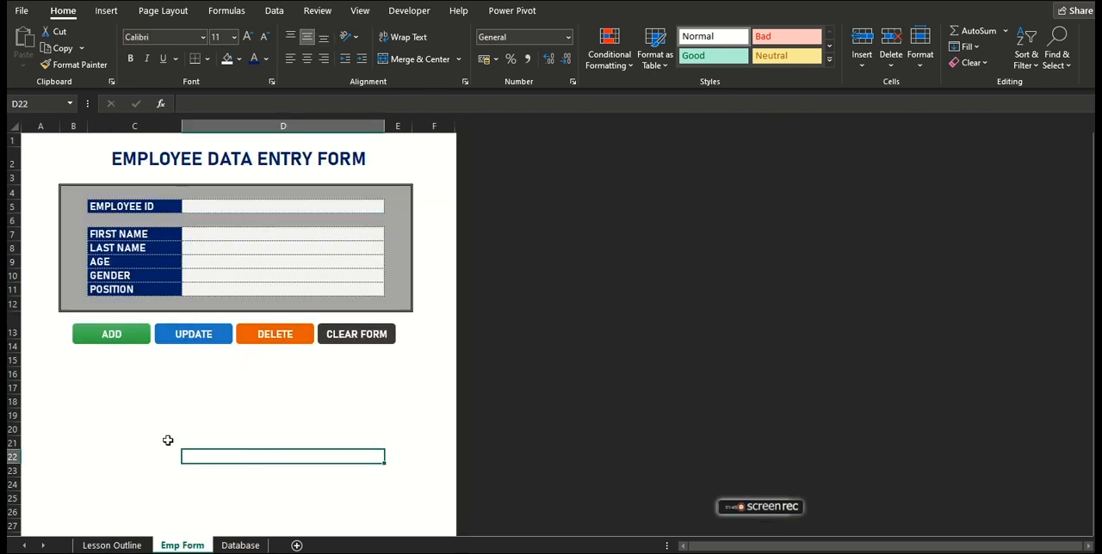
left_click(113, 545)
left_click(364, 343)
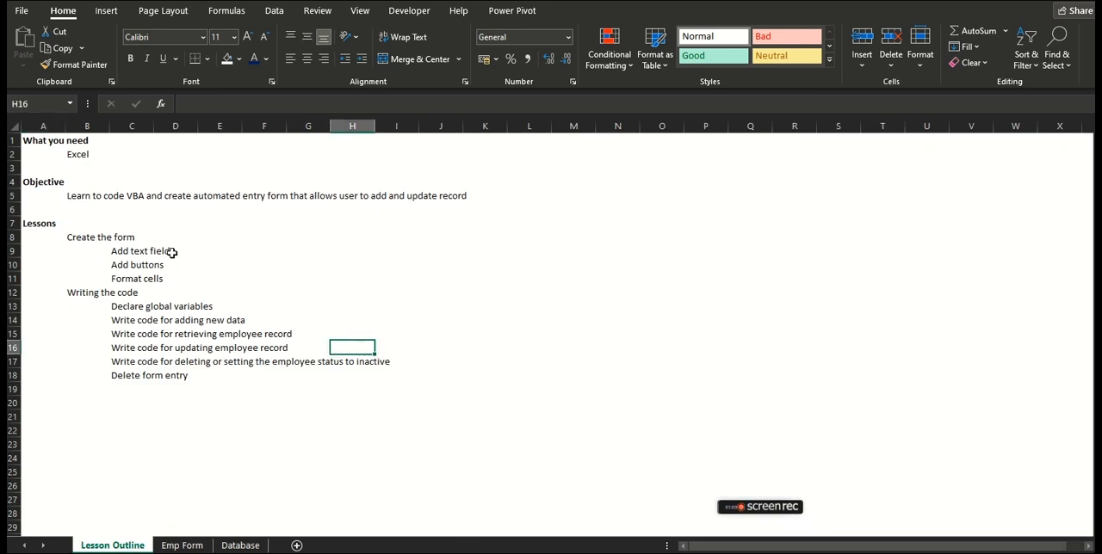
Examine the Lessons list in the outline, focusing on the topics under "Create the form".
left_click_drag(81, 238, 141, 372)
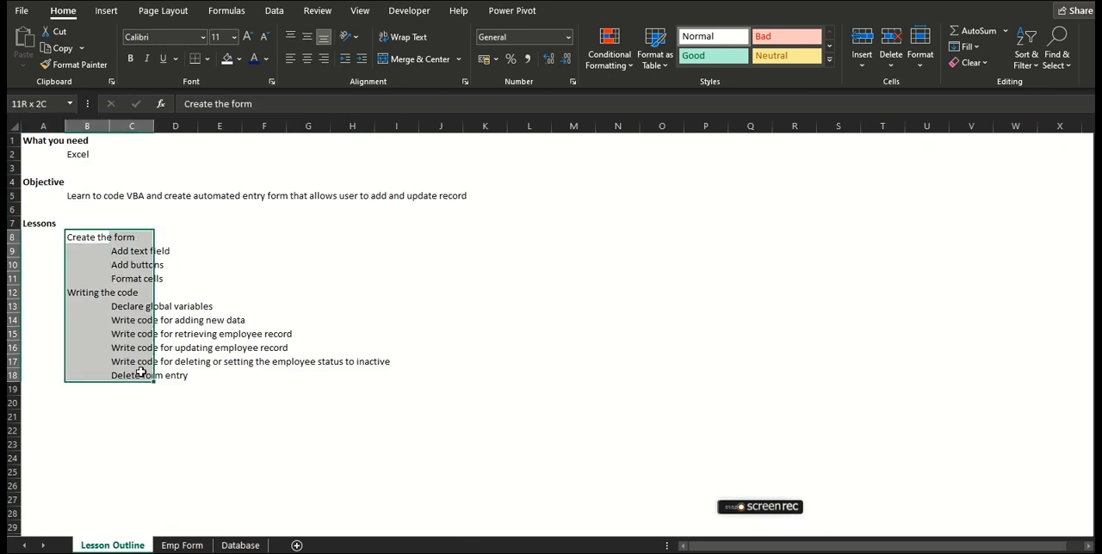
left_click(255, 344)
left_click_drag(86, 238, 207, 391)
left_click(240, 366)
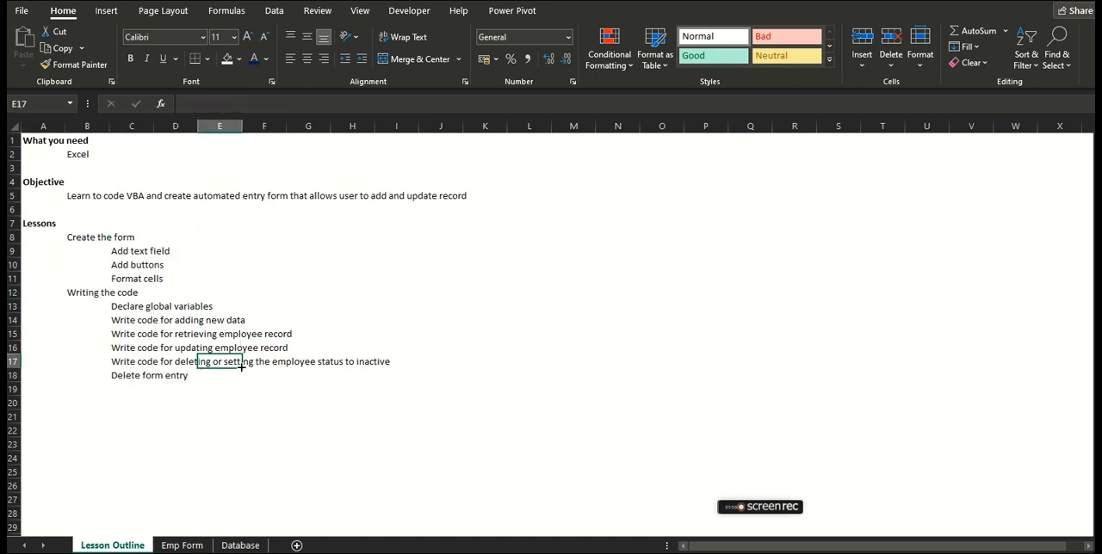
left_click(81, 240)
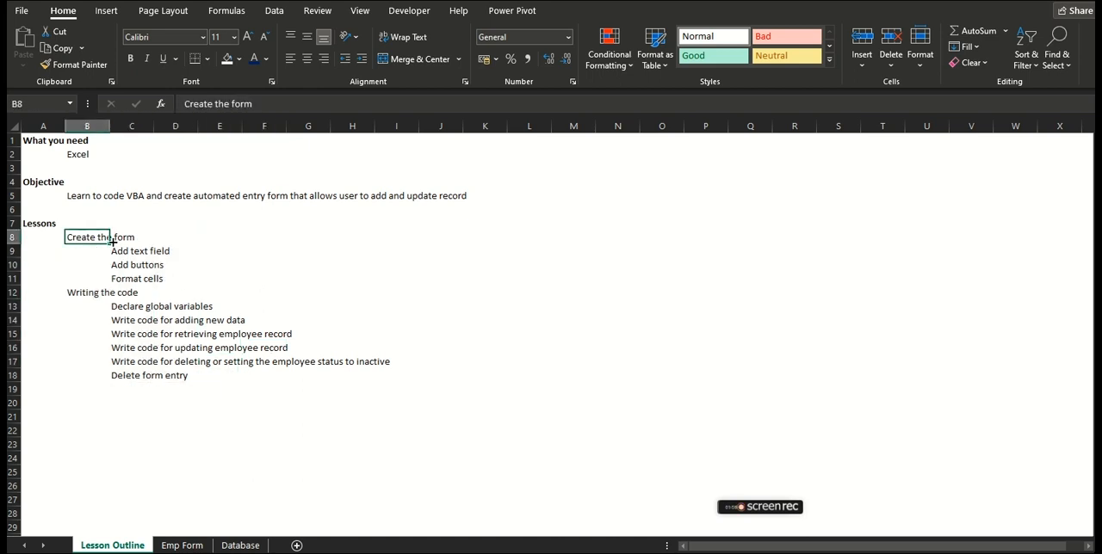
left_click(123, 250)
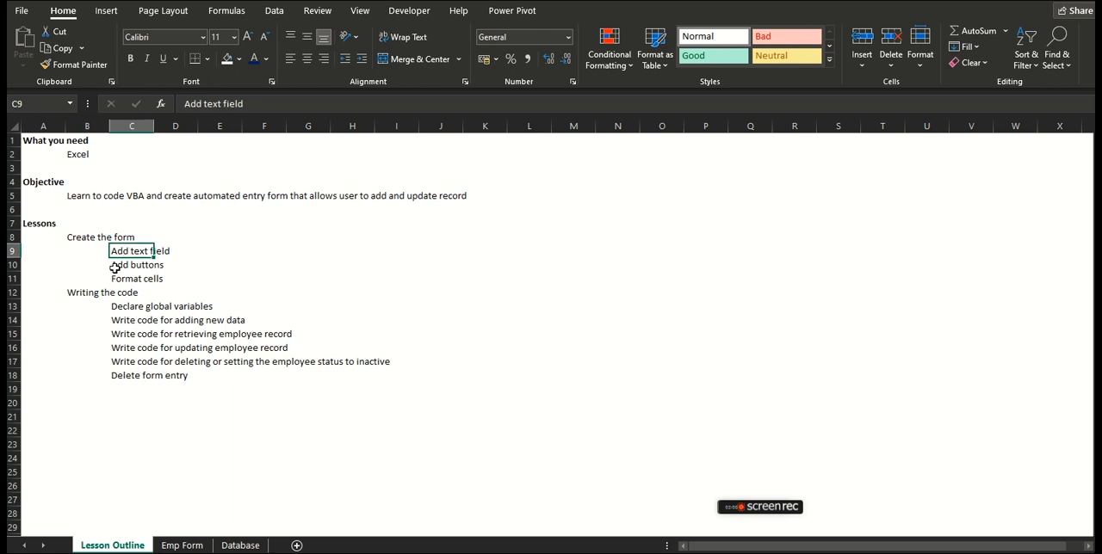
left_click(122, 275)
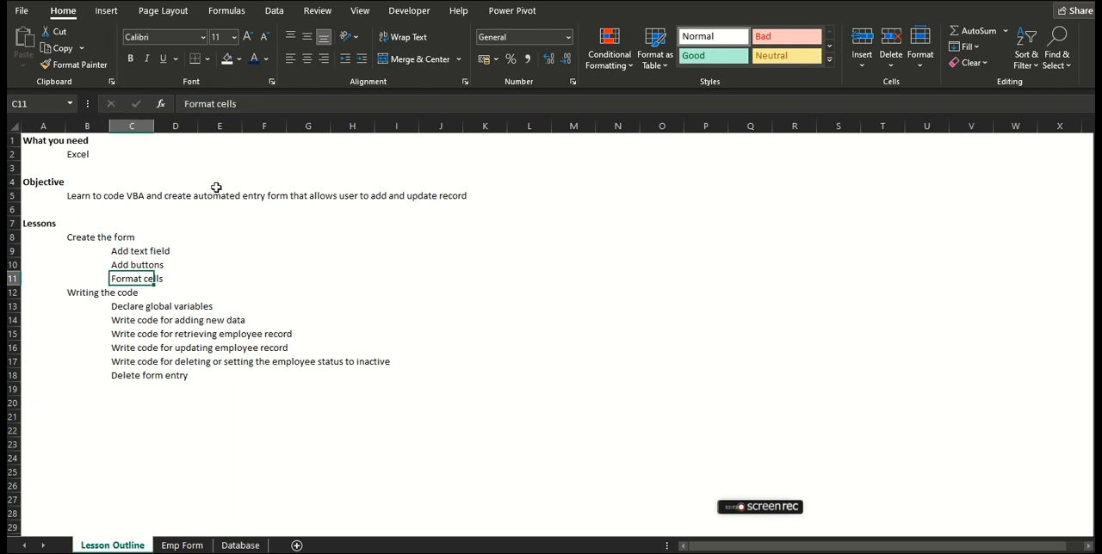
Examine the outline topics under "Writing the code", from declaring global variables to deleting the form entry.
left_click(33, 291)
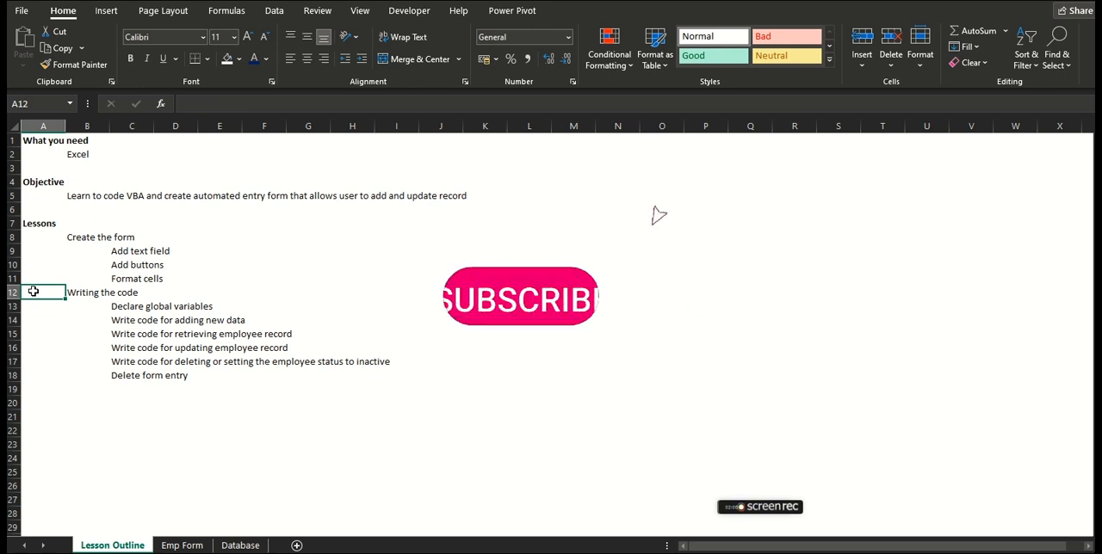
left_click(83, 294)
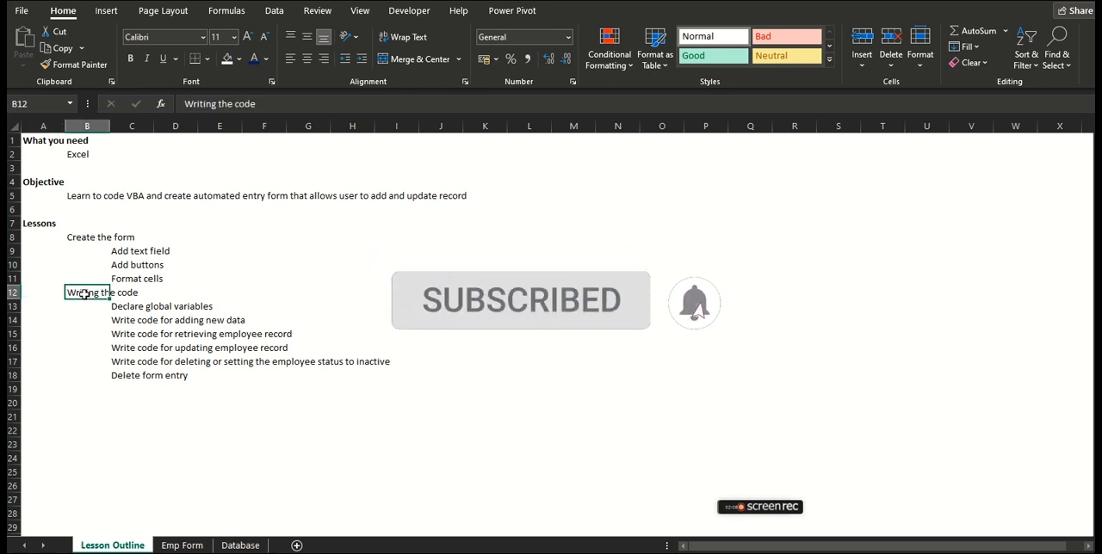
left_click(143, 308)
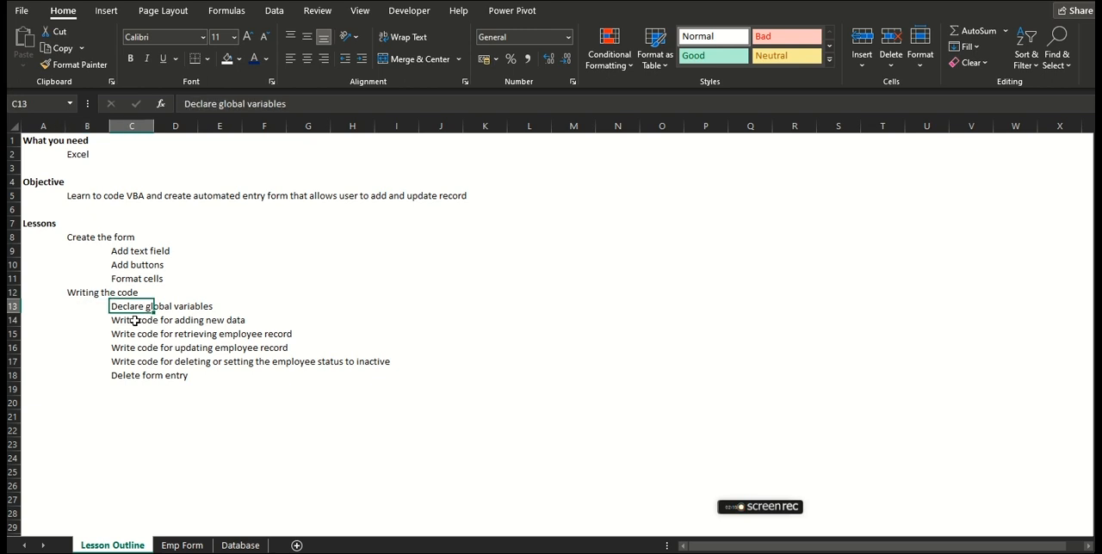
left_click(135, 321)
left_click(135, 335)
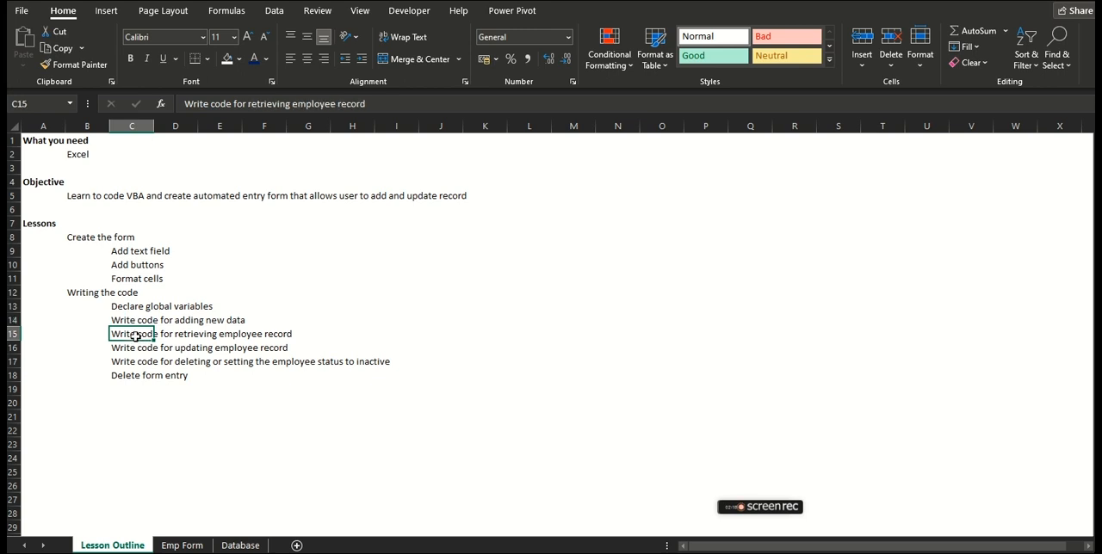
left_click(131, 349)
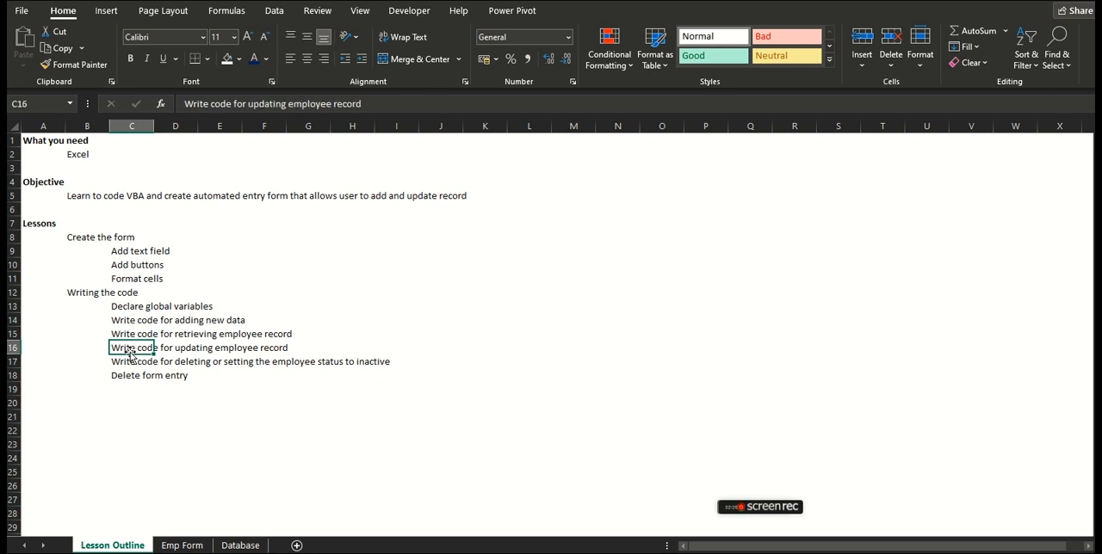
left_click(134, 363)
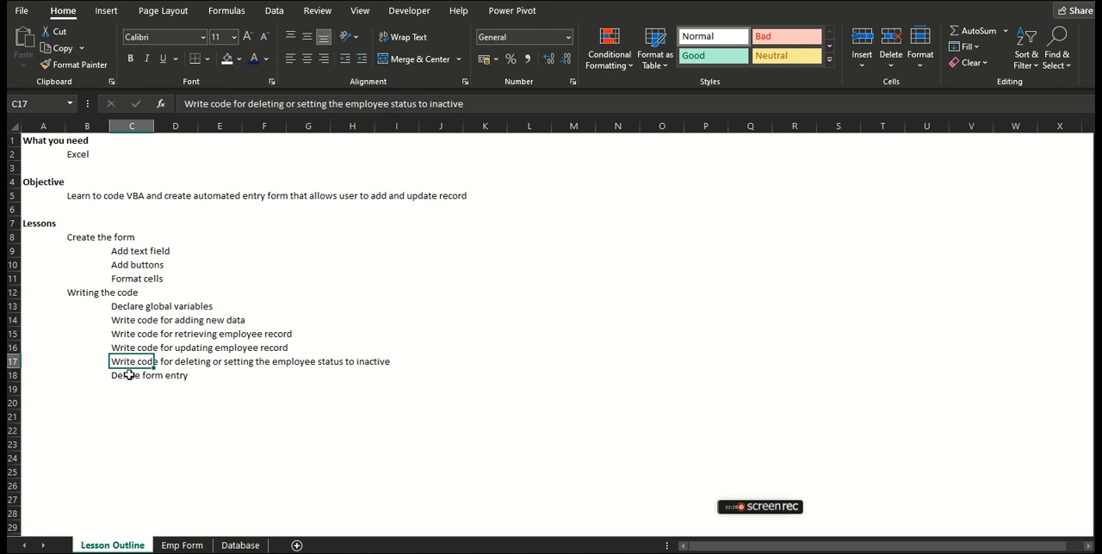
left_click(129, 375)
left_click(197, 376)
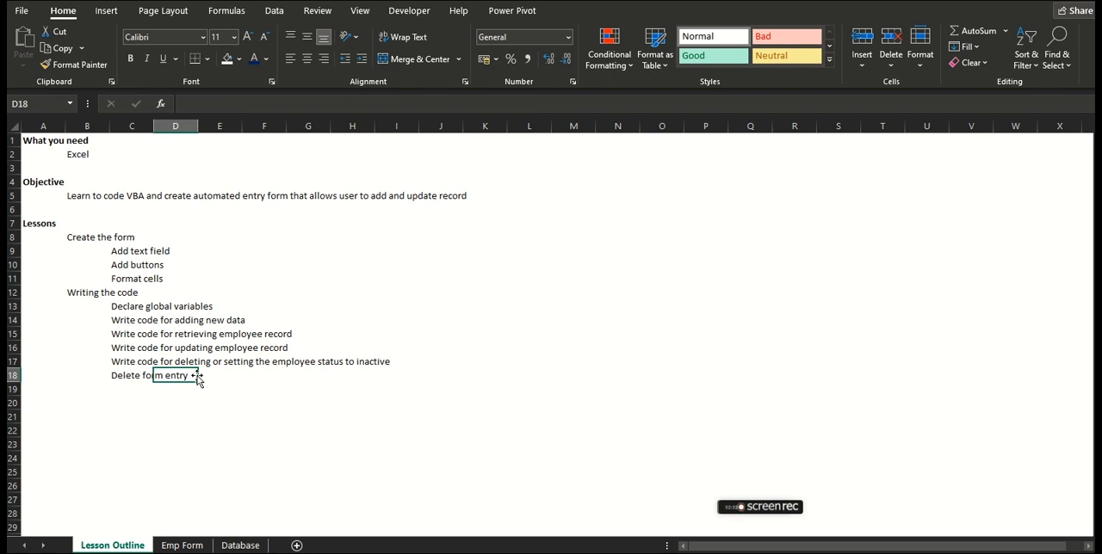
left_click(465, 375)
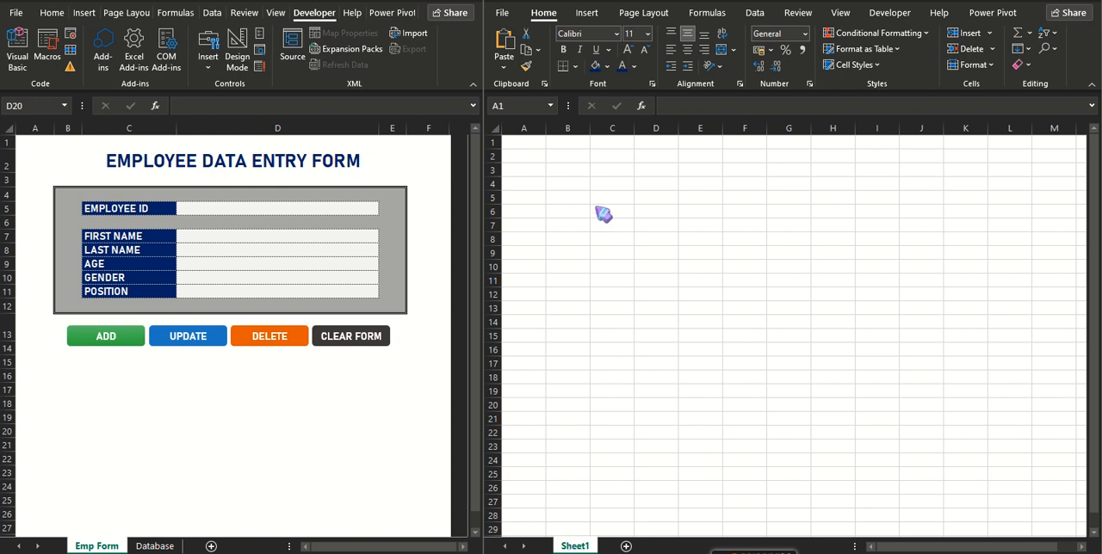
Enter the title EMPLOYEE DATA ENTRY FORM in cell A2 of Sheet1 in the blank workbook.
left_click(76, 161)
left_click(52, 156)
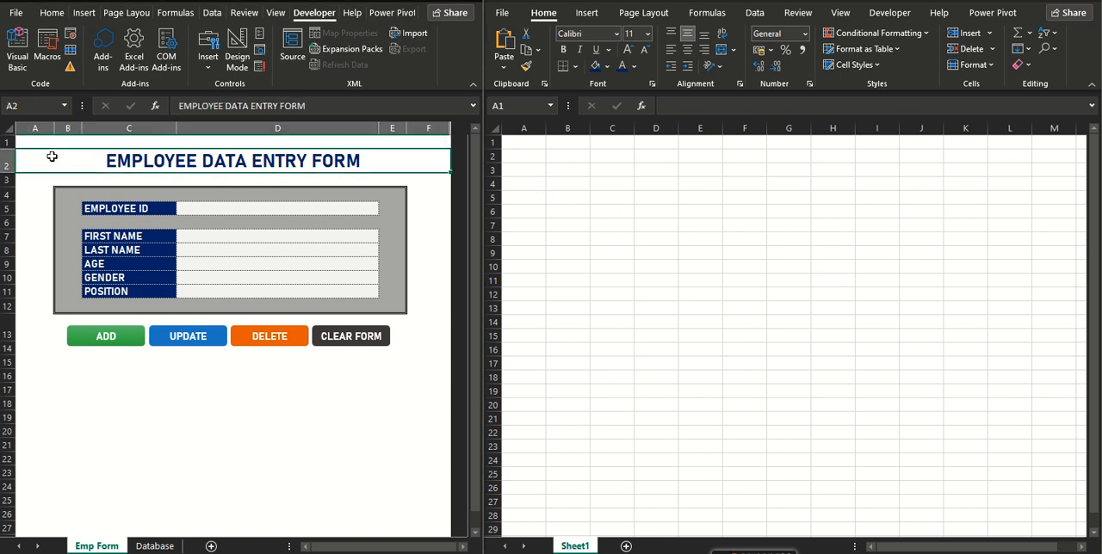
left_click(527, 159)
left_click(520, 155)
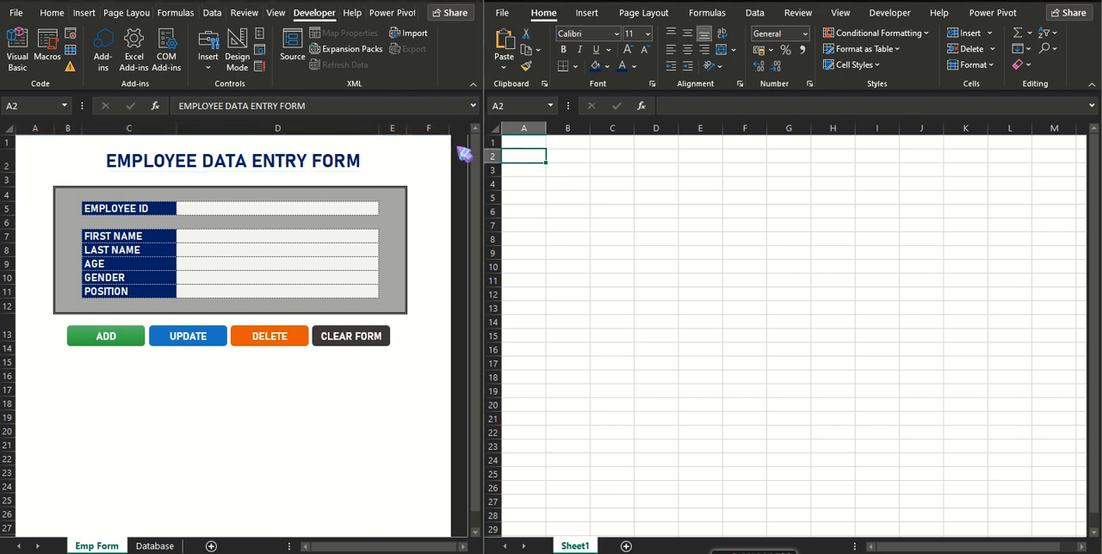
type("EMPLOYEE DATA ENTRY FORM")
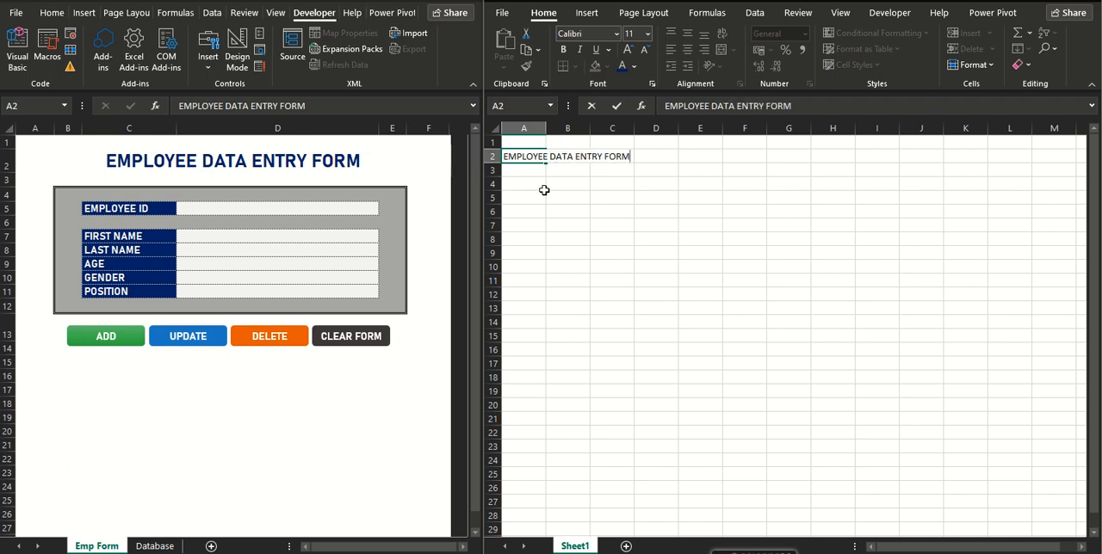
key("Return")
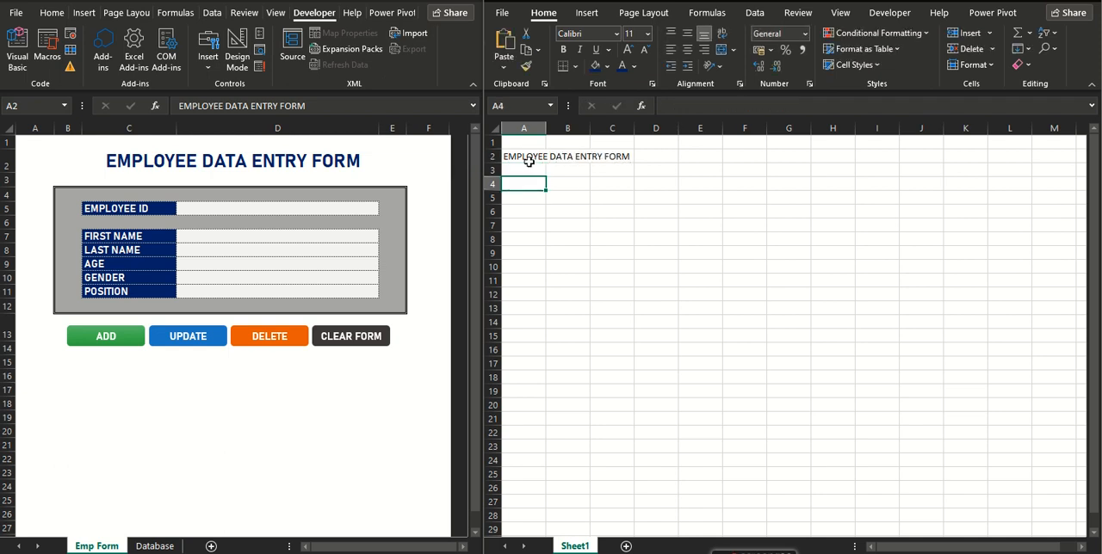
Merge and center the title across A2:F2 and align it vertically to the middle.
left_click_drag(539, 157, 763, 157)
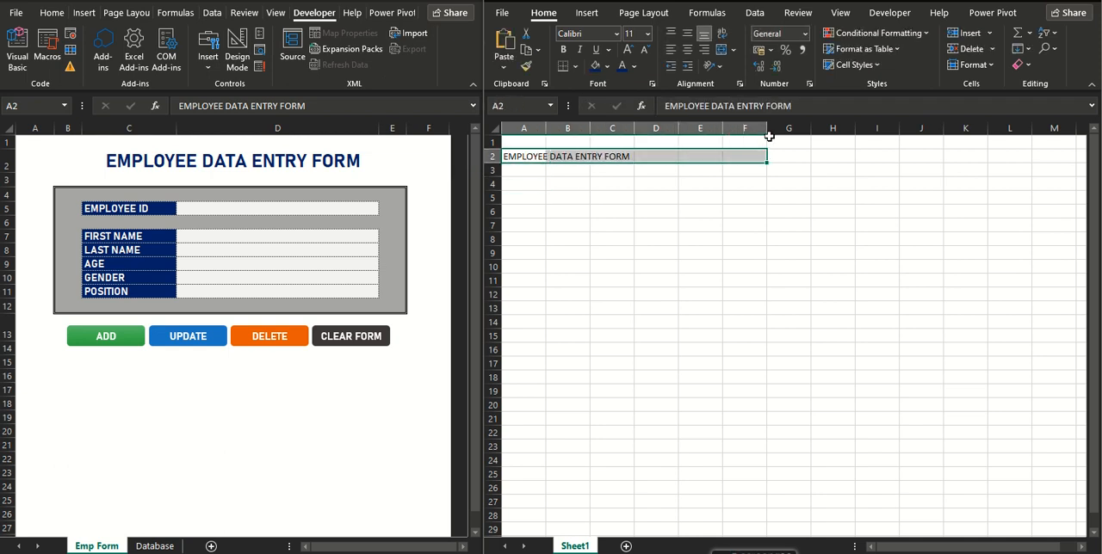
left_click(722, 49)
left_click(687, 32)
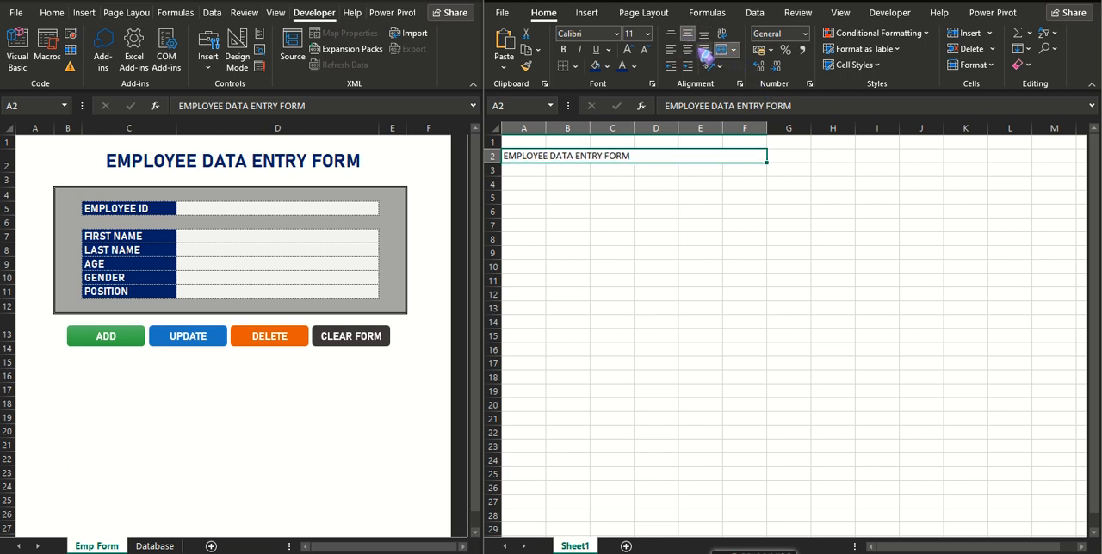
Format the merged title in bold Bahnschrift at size 18.
left_click(616, 34)
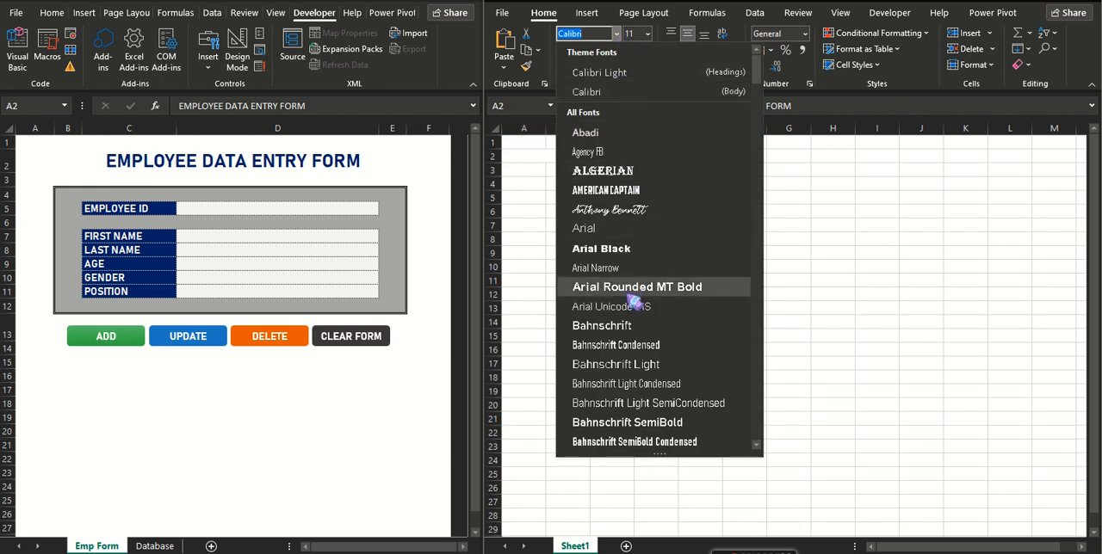
left_click(631, 331)
left_click(563, 49)
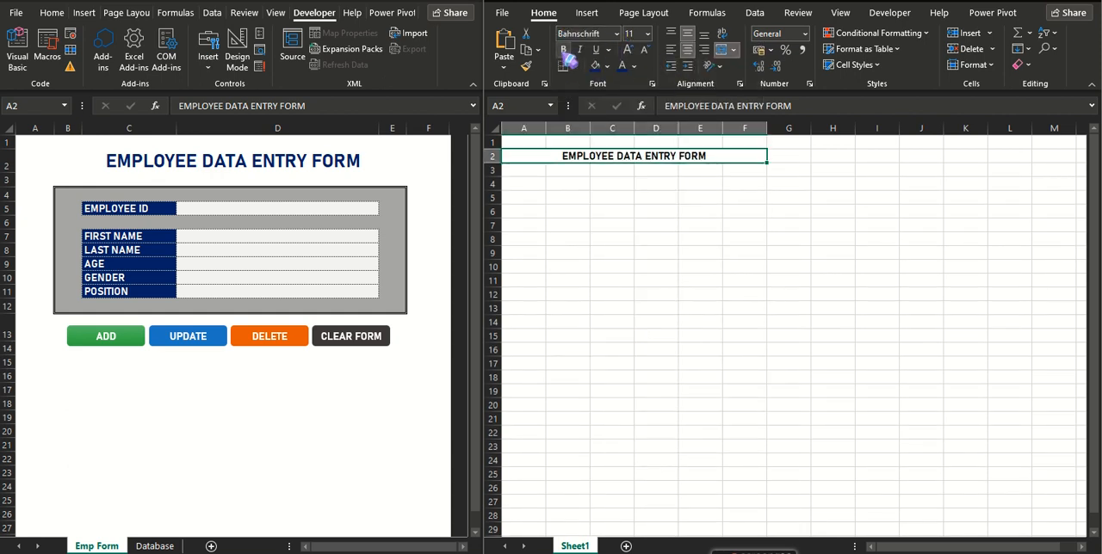
left_click(630, 50)
left_click(630, 50)
left_click(630, 50)
left_click(630, 50)
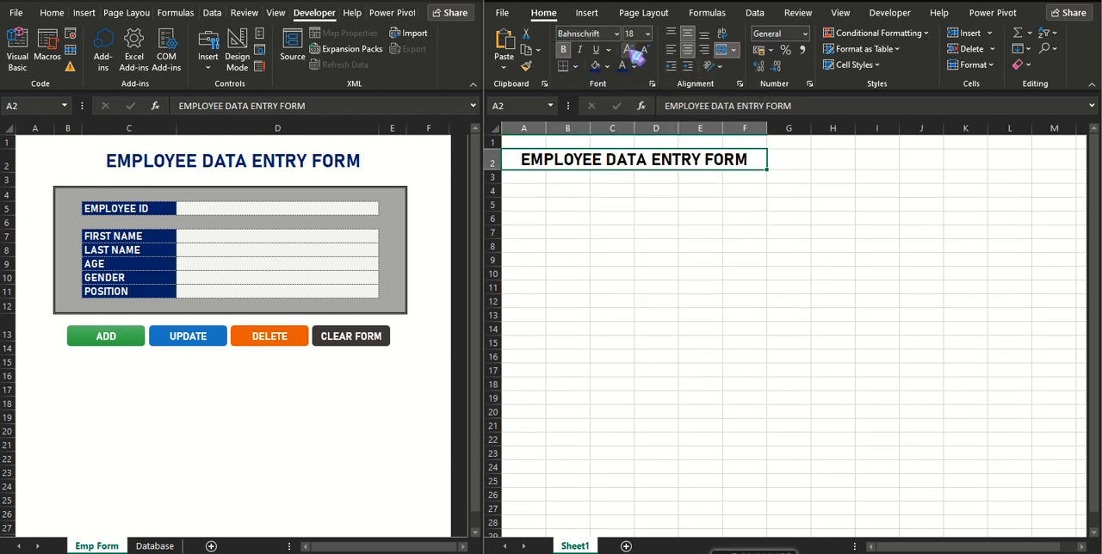
left_click(591, 221)
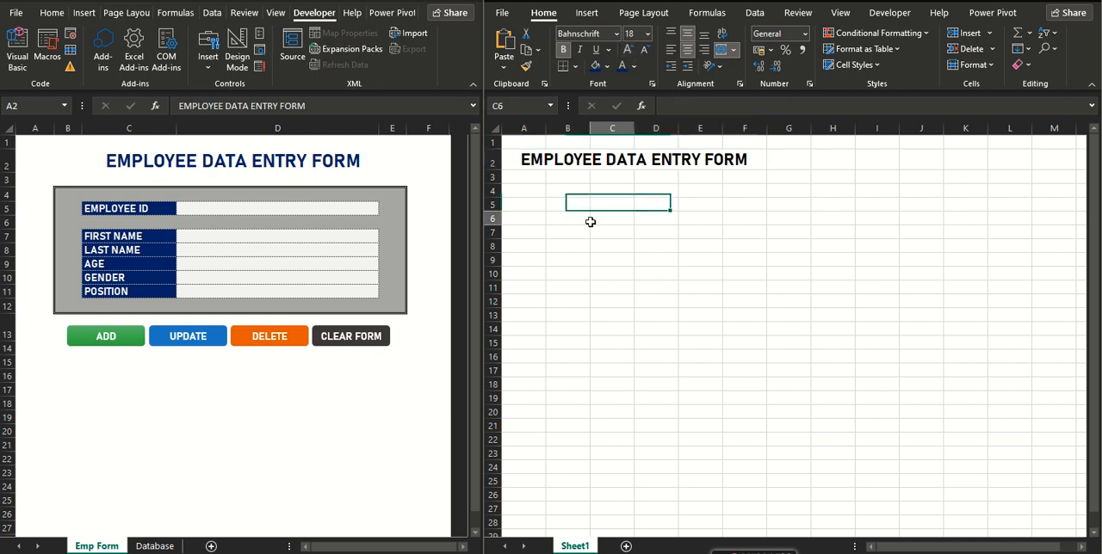
Widen column C for the field labels and make column D about twice as wide as C.
left_click(612, 128)
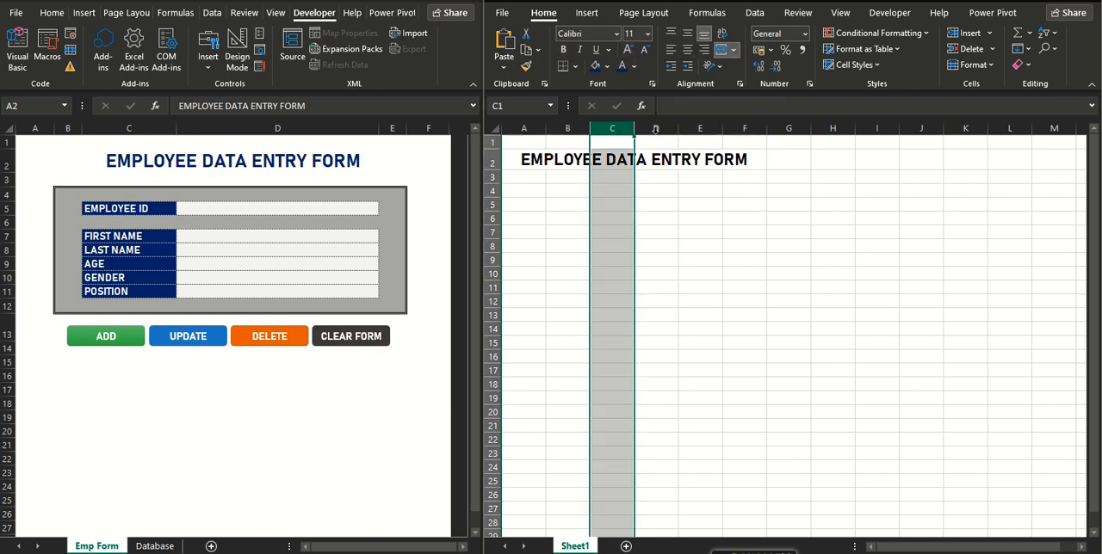
left_click(655, 128, "shift")
left_click_drag(637, 194, 641, 205)
left_click(621, 128)
left_click_drag(634, 128, 859, 129)
left_click(700, 128)
Hide all columns from G to the last column of Sheet1.
left_click(971, 150)
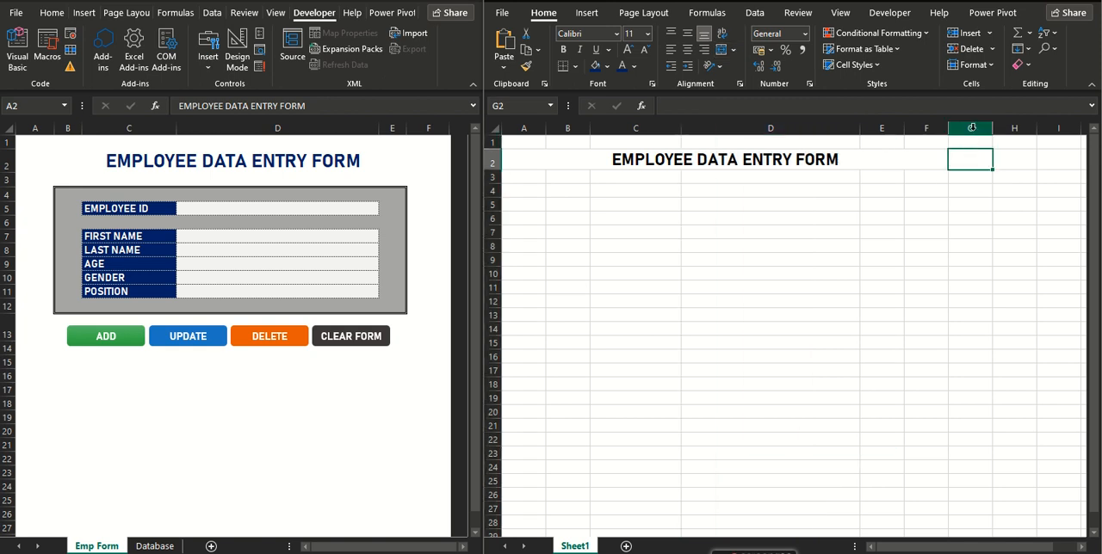
left_click(972, 128)
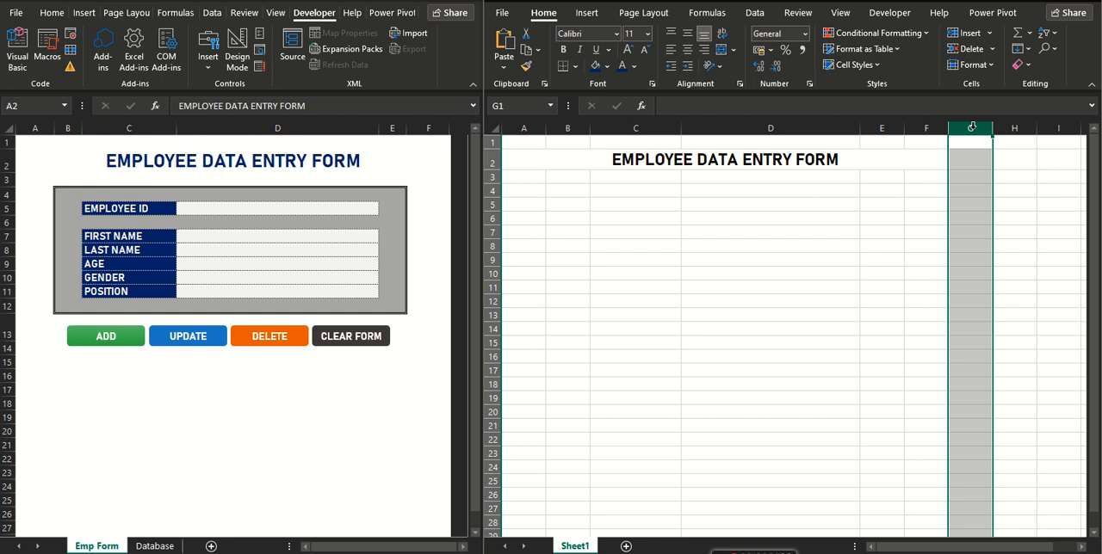
key("ctrl+shift+Right")
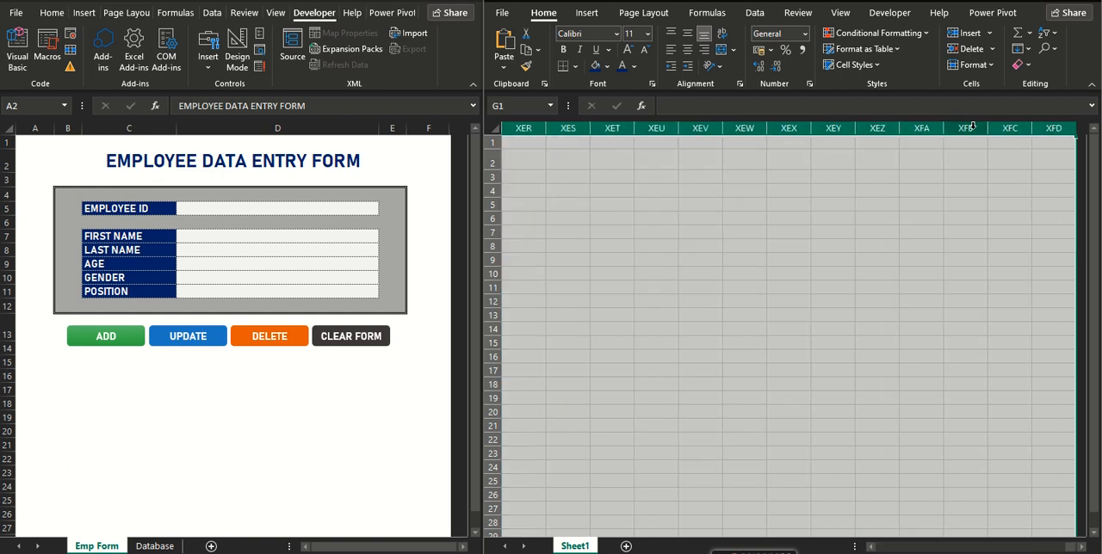
right_click(972, 127)
left_click(1023, 347)
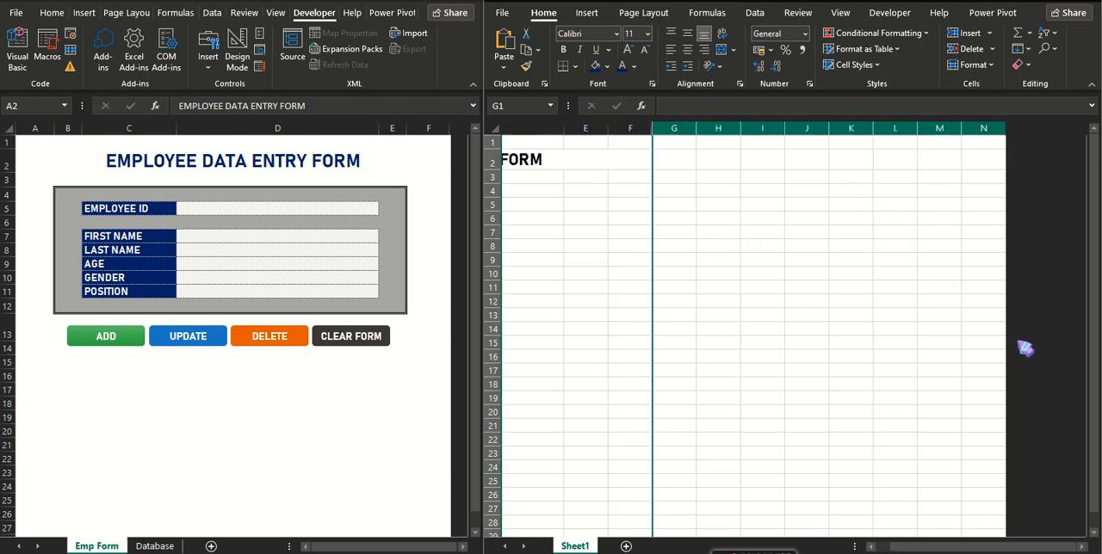
left_click_drag(880, 549, 872, 548)
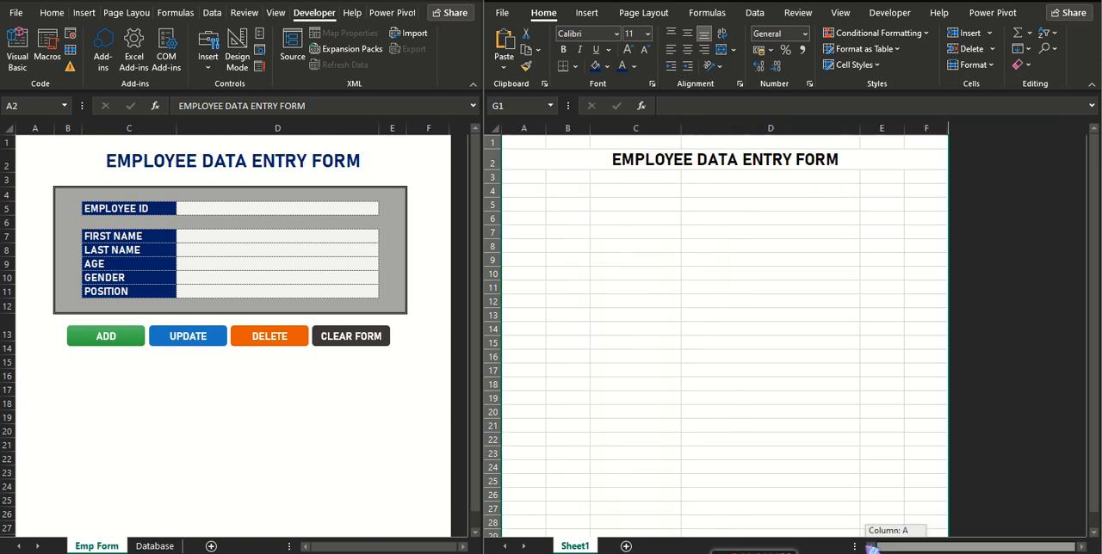
Examine the field labels and the rows they occupy in the finished example form.
left_click(630, 190)
left_click(107, 208)
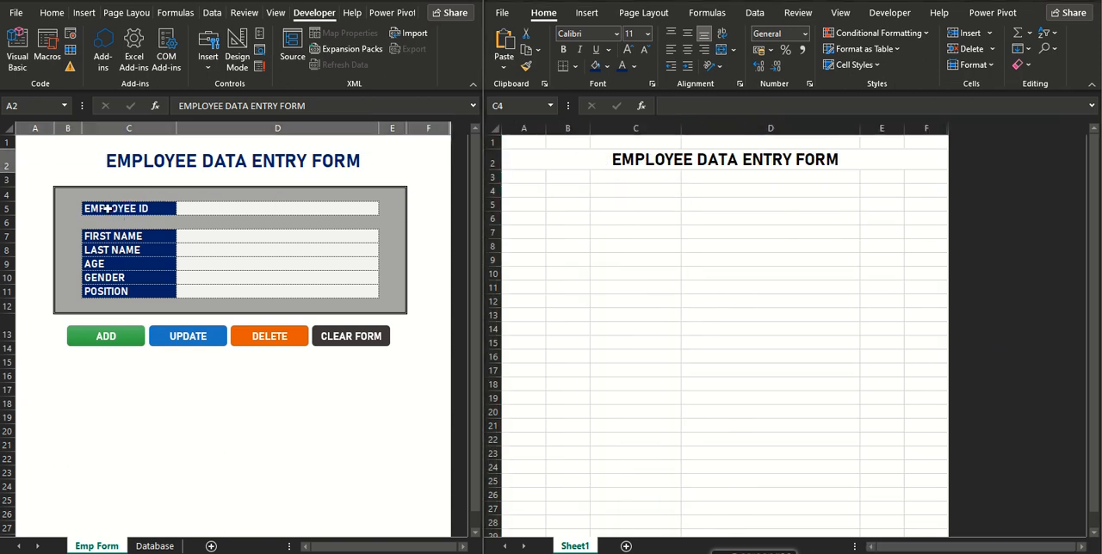
left_click(114, 237)
left_click(116, 249)
left_click(111, 264)
left_click(109, 277)
left_click(112, 291)
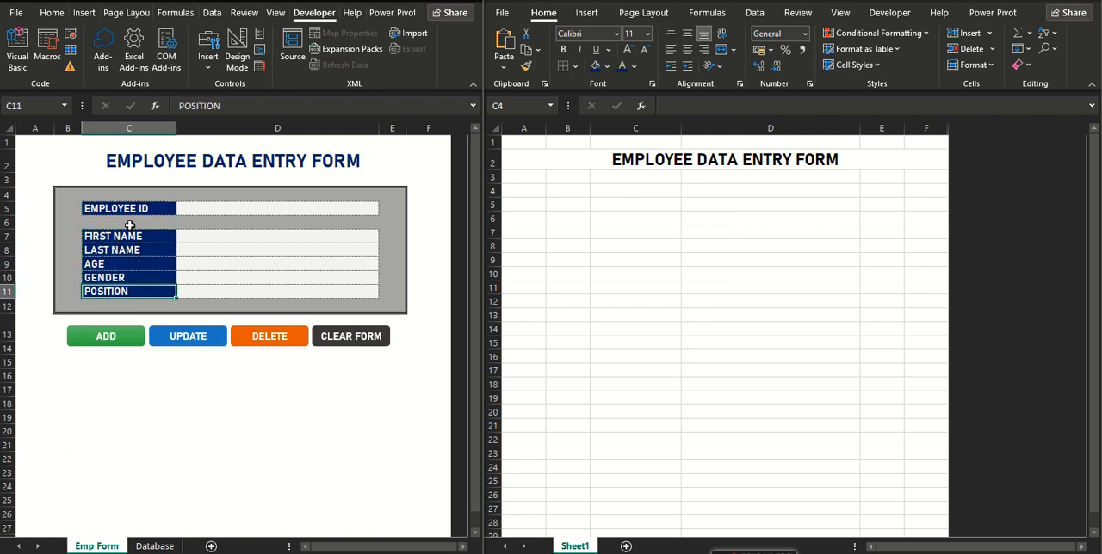
left_click(6, 208)
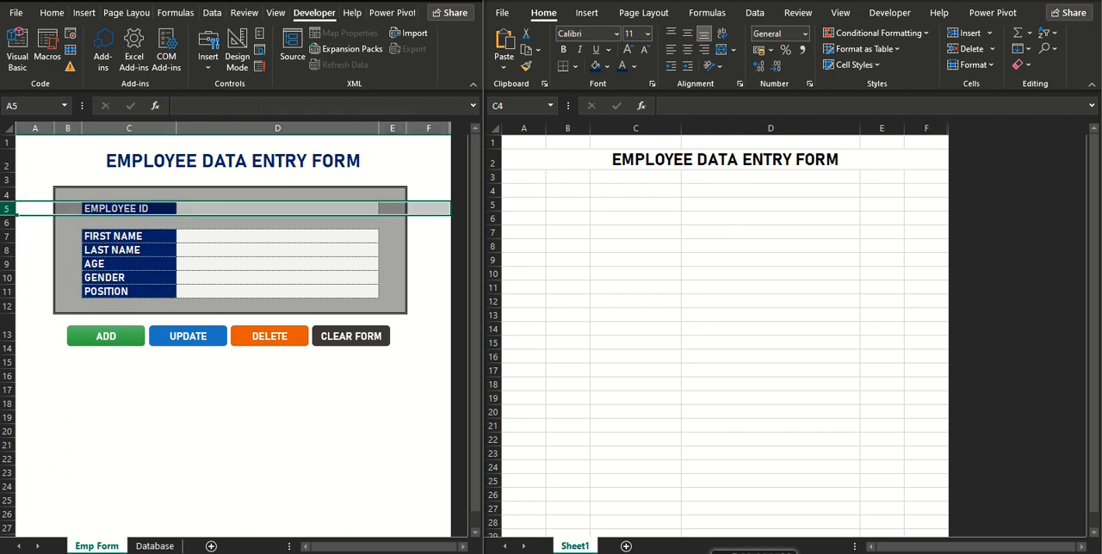
Enter the labels EMPLOYEE ID in C5 and FIRST NAME, LAST NAME, AGE, GENDER and POSITION in C7 to C11 of Sheet1.
left_click(600, 206)
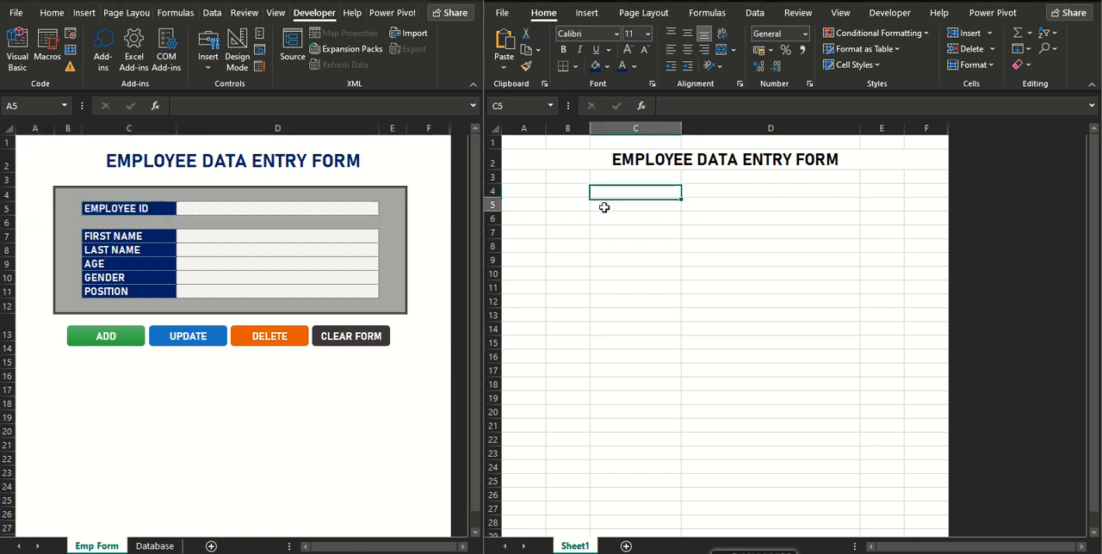
type("EMPLOYEE ID")
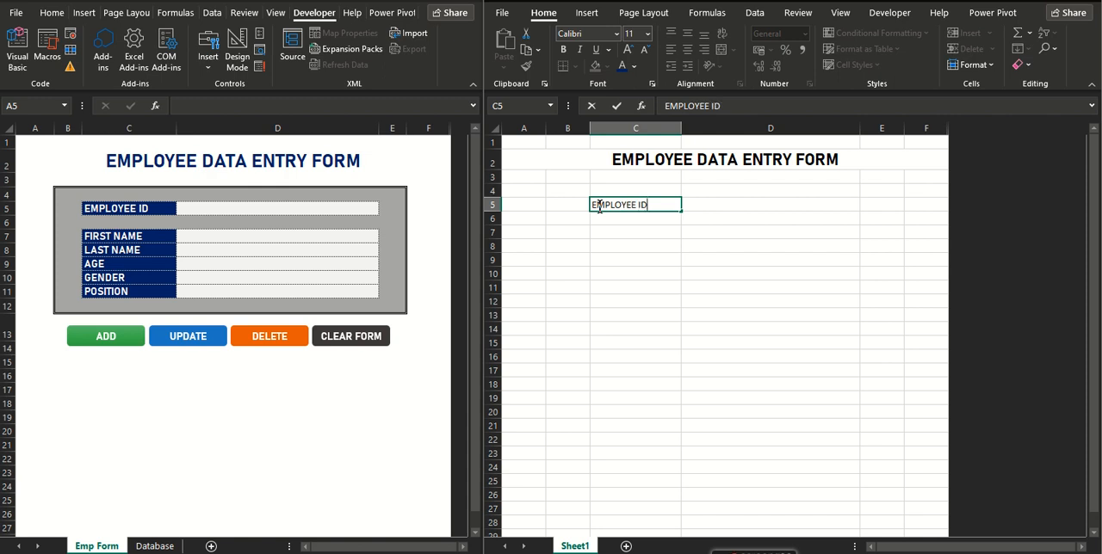
left_click(614, 233)
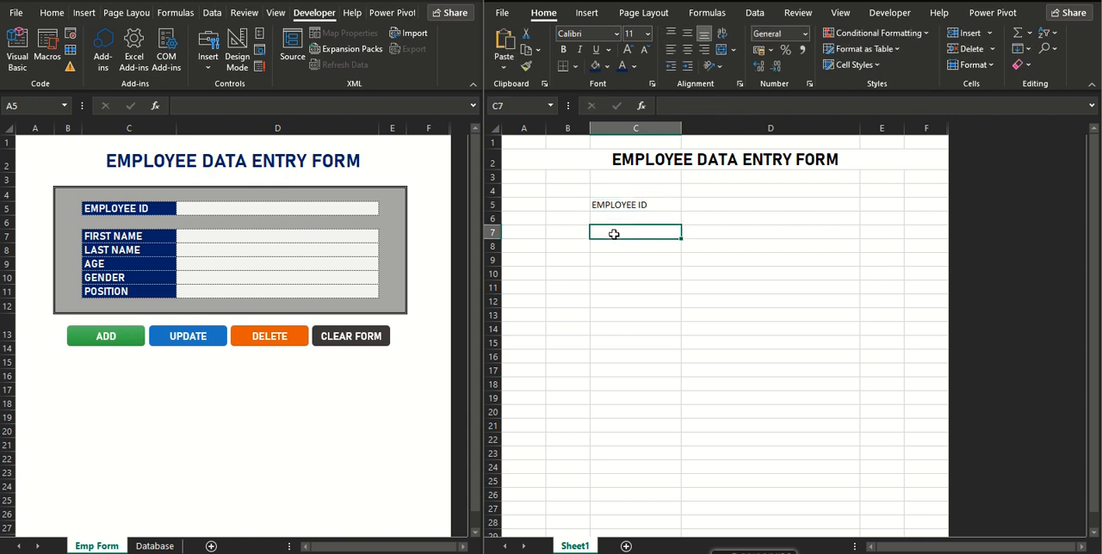
type("FIRST NAME")
key("Return")
type("LAST NAME")
key("Return")
type("AGE")
key("Return")
type("GENDER")
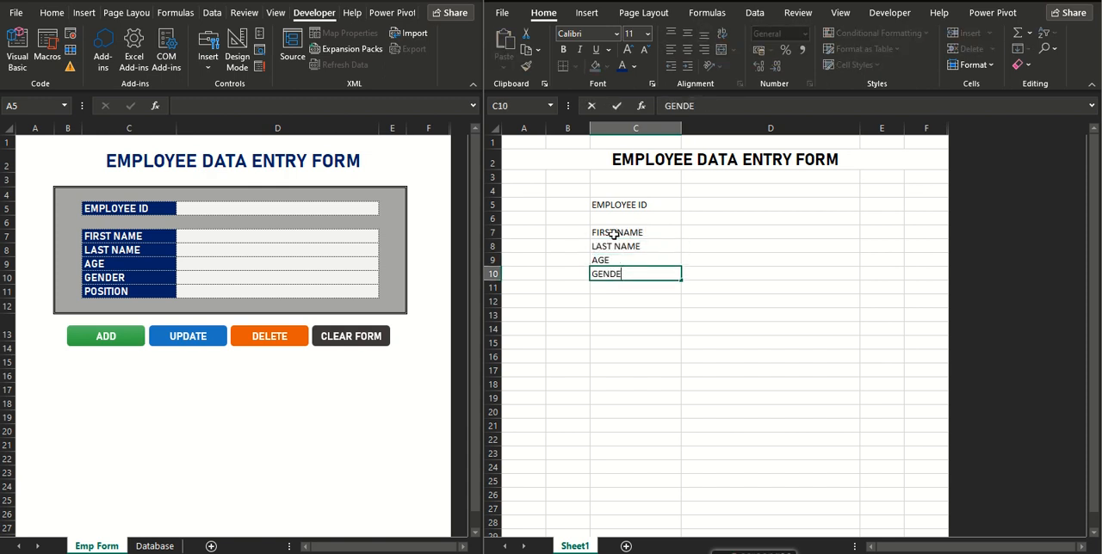
key("Return")
type("POSITION")
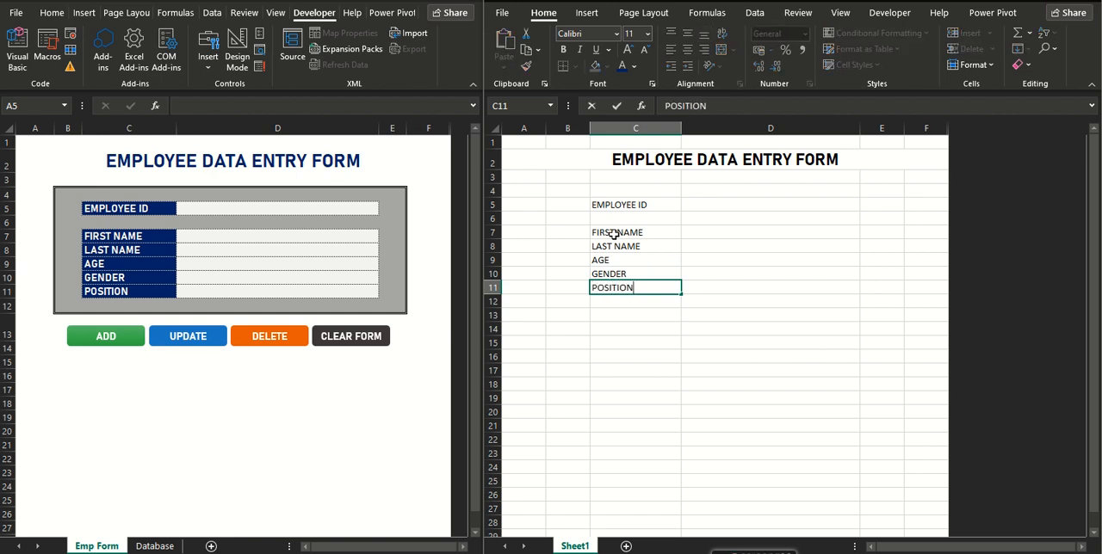
left_click(686, 248)
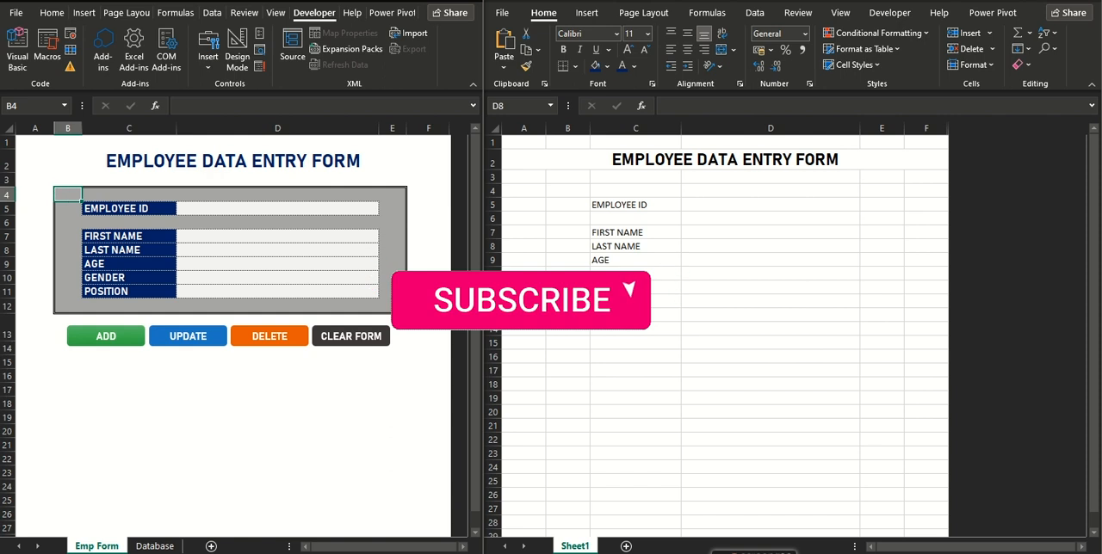
Fill the form area B4:E12 with medium gray, matching the extent of the example's panel.
left_click(386, 311)
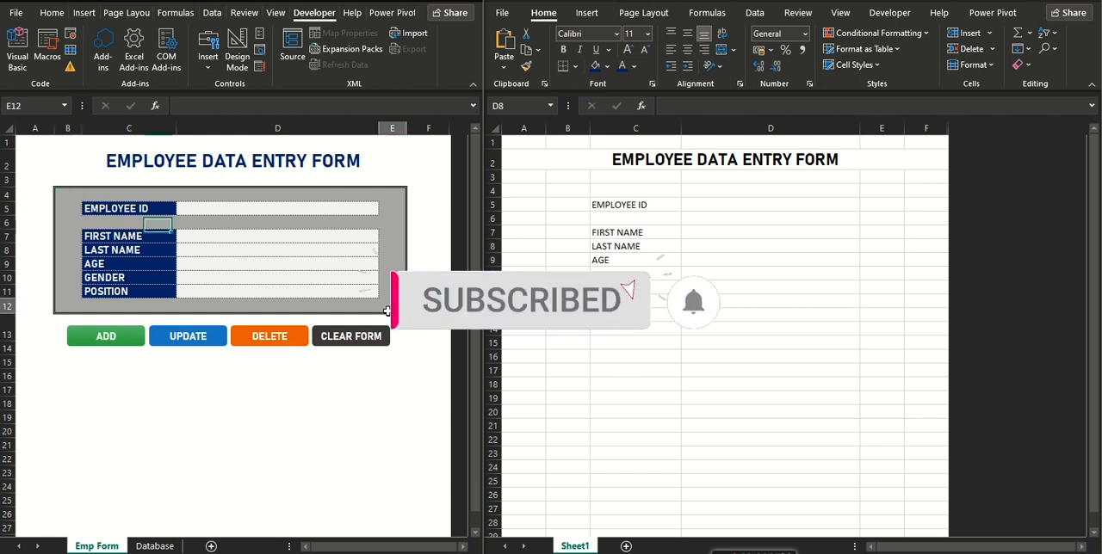
left_click(563, 194)
left_click_drag(563, 193, 869, 301)
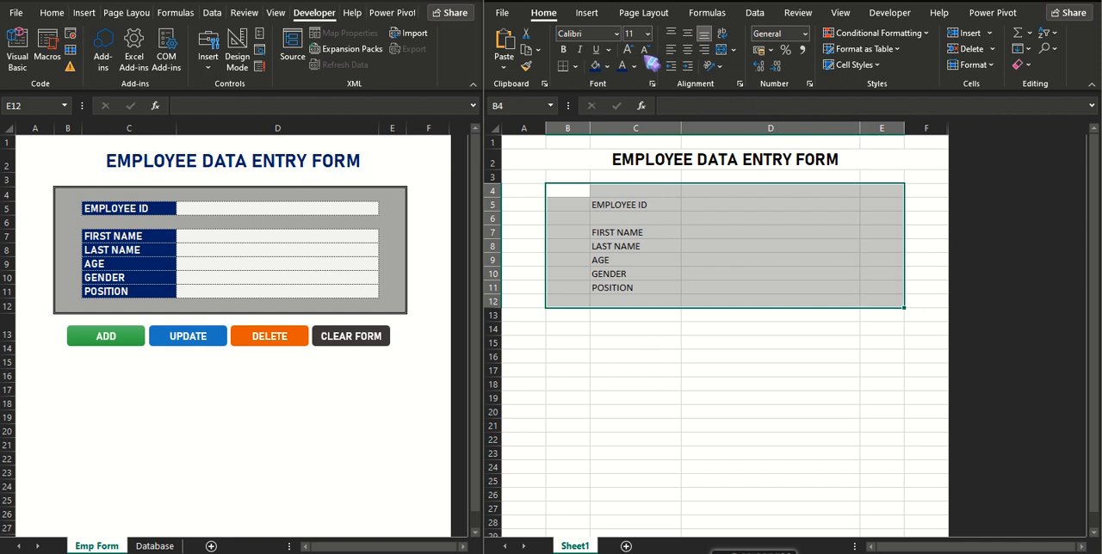
left_click(607, 66)
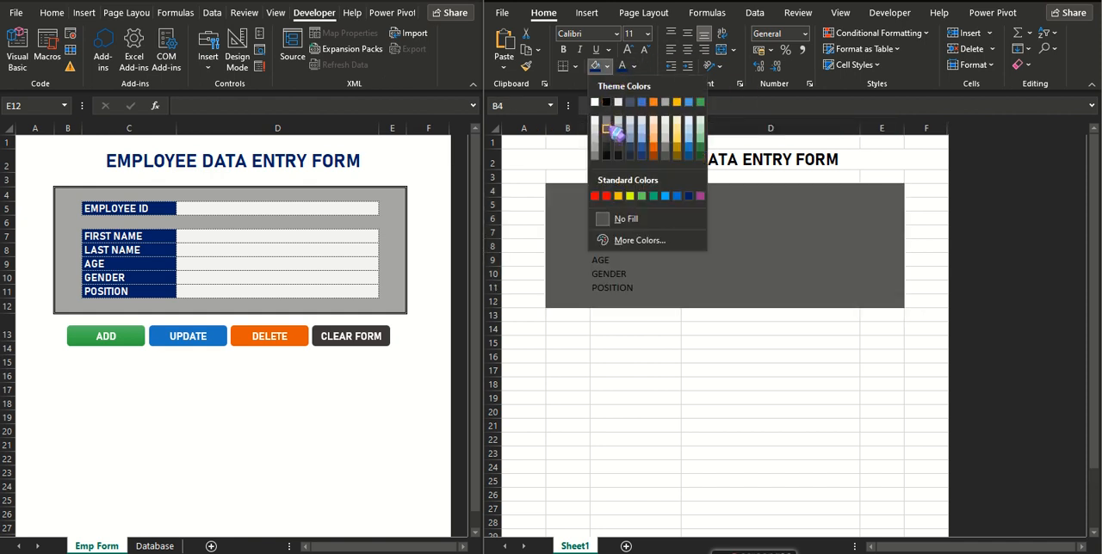
left_click(606, 121)
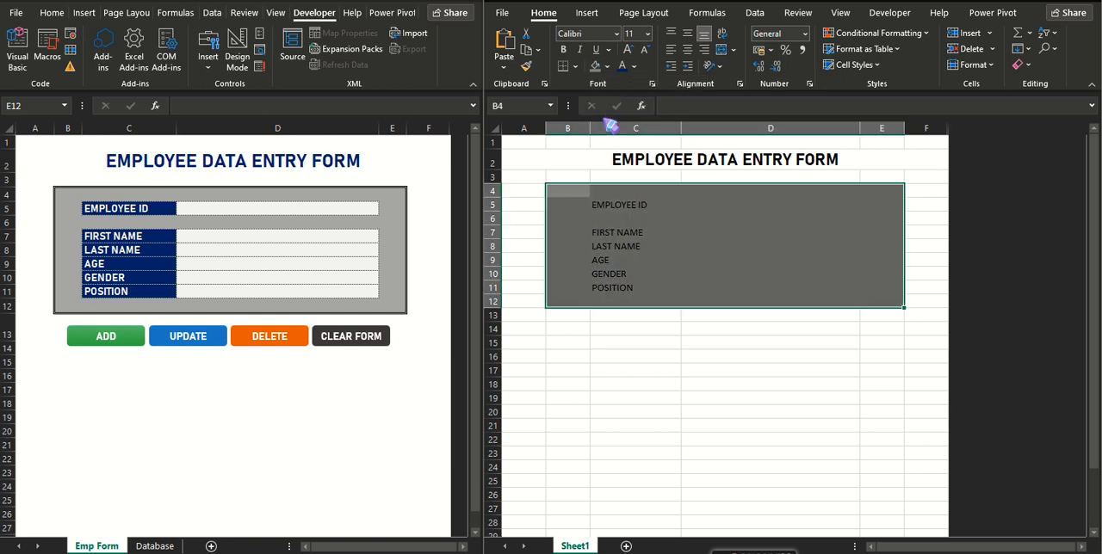
Give the EMPLOYEE ID label cell C5 a dark blue fill and a white font.
left_click(637, 202)
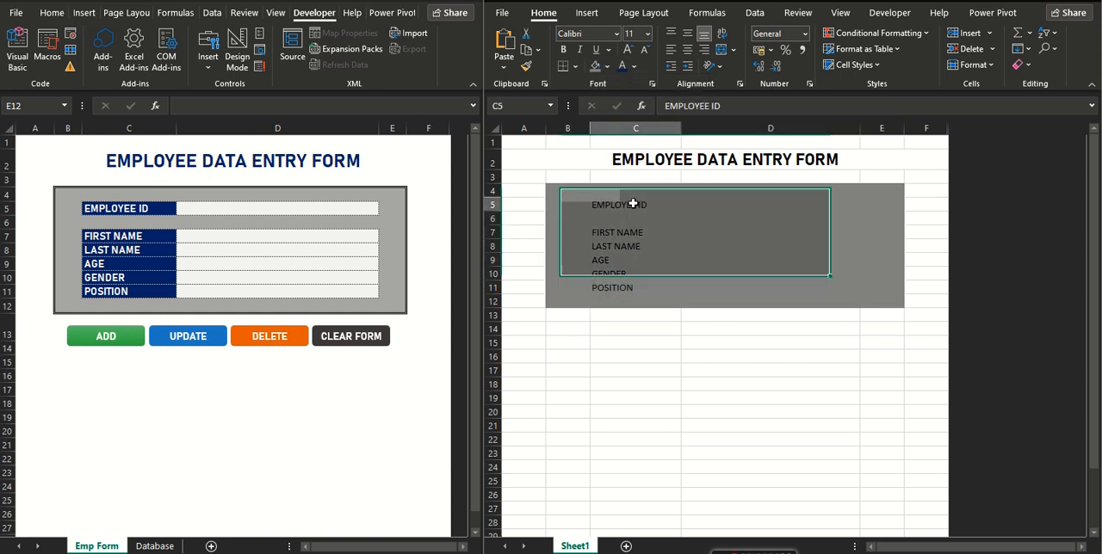
left_click(607, 66)
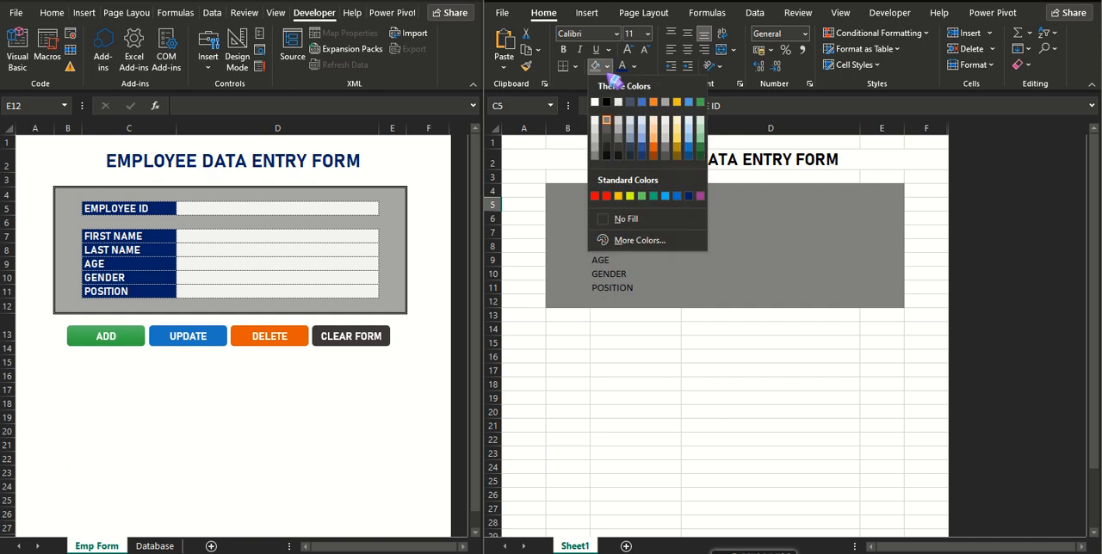
left_click(686, 196)
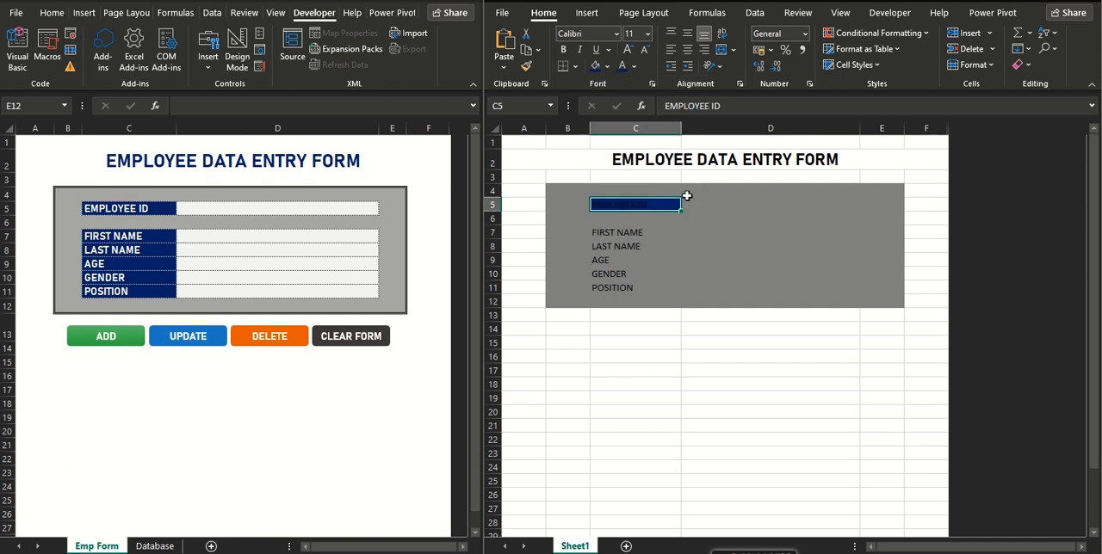
left_click(634, 66)
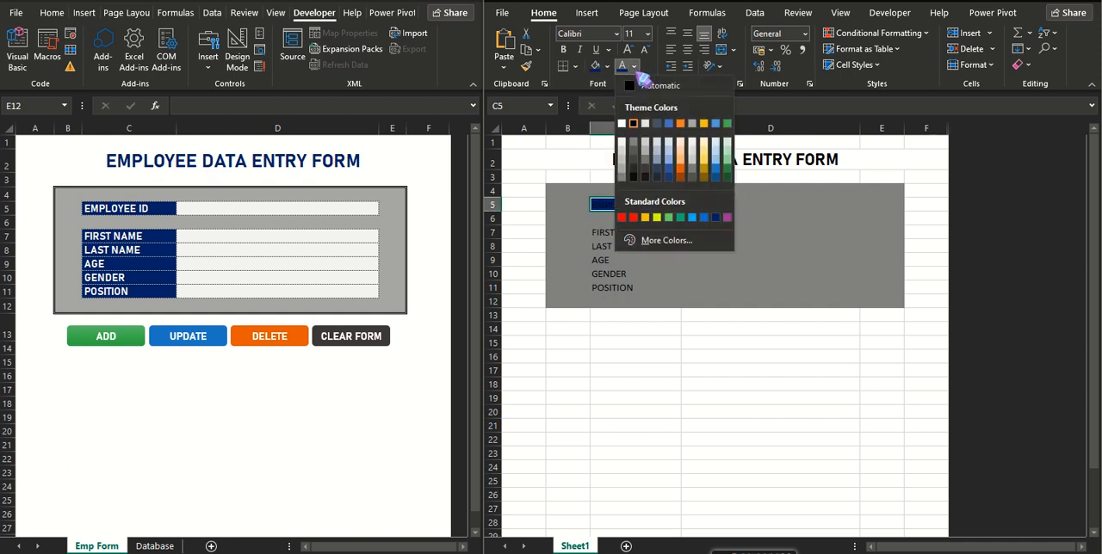
left_click(635, 126)
Apply the same dark blue fill and white font to the labels in C7:C11.
left_click_drag(608, 232, 608, 286)
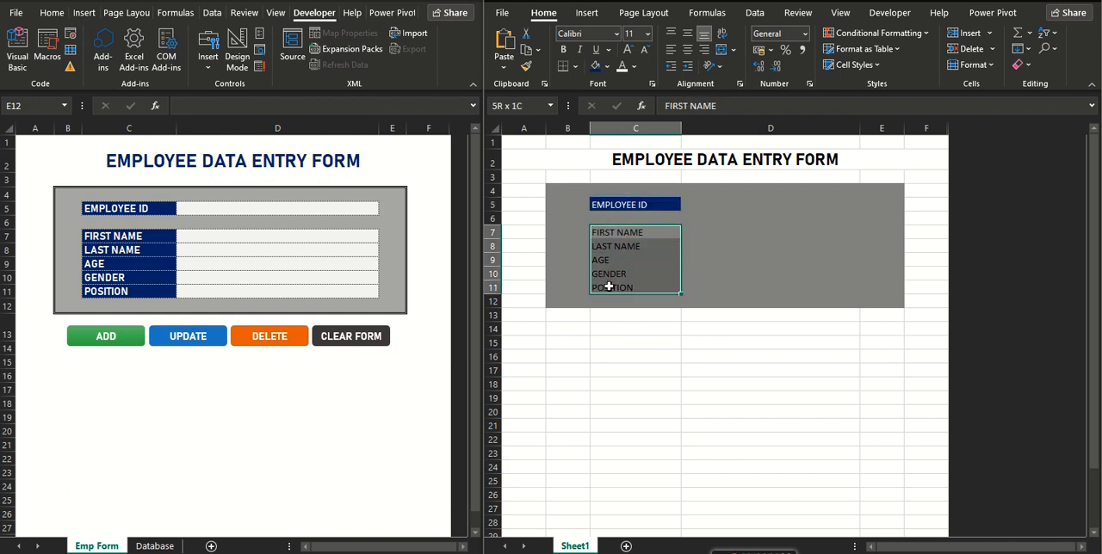
left_click(595, 66)
left_click(622, 67)
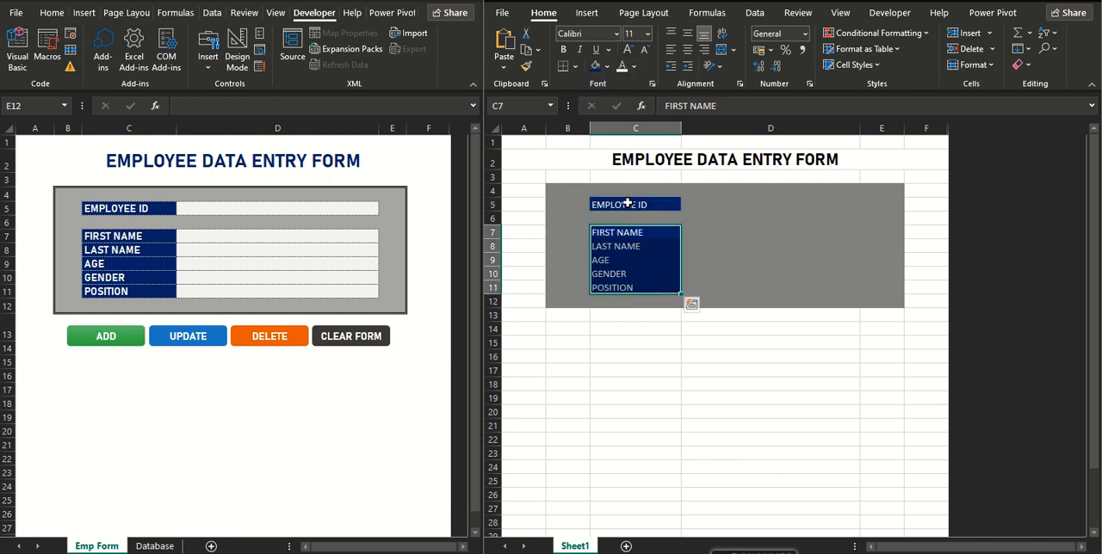
left_click(626, 204)
Fill the entry cells D5 and D7:D11 with white.
left_click(690, 207)
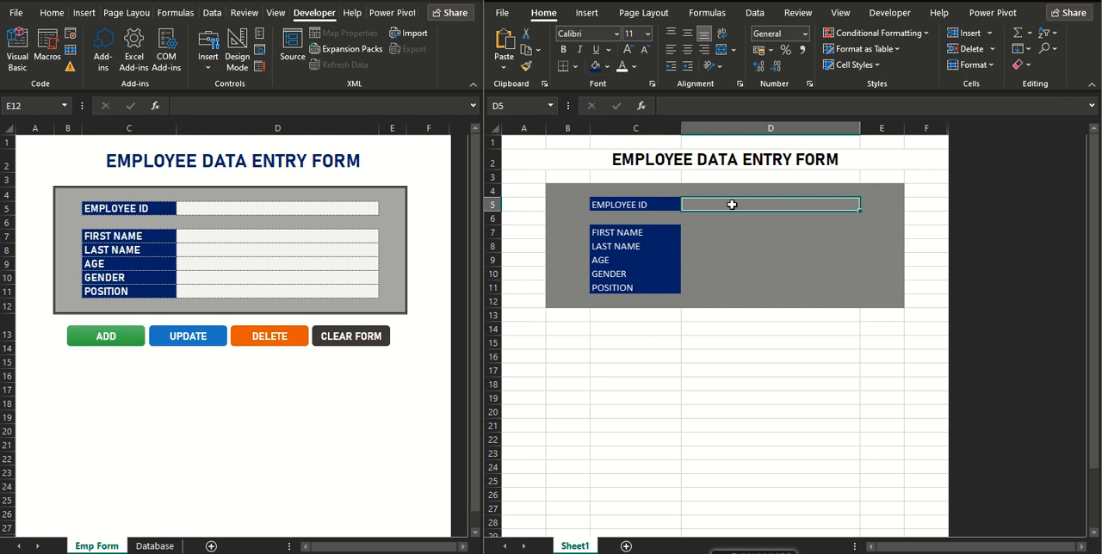
left_click(607, 66)
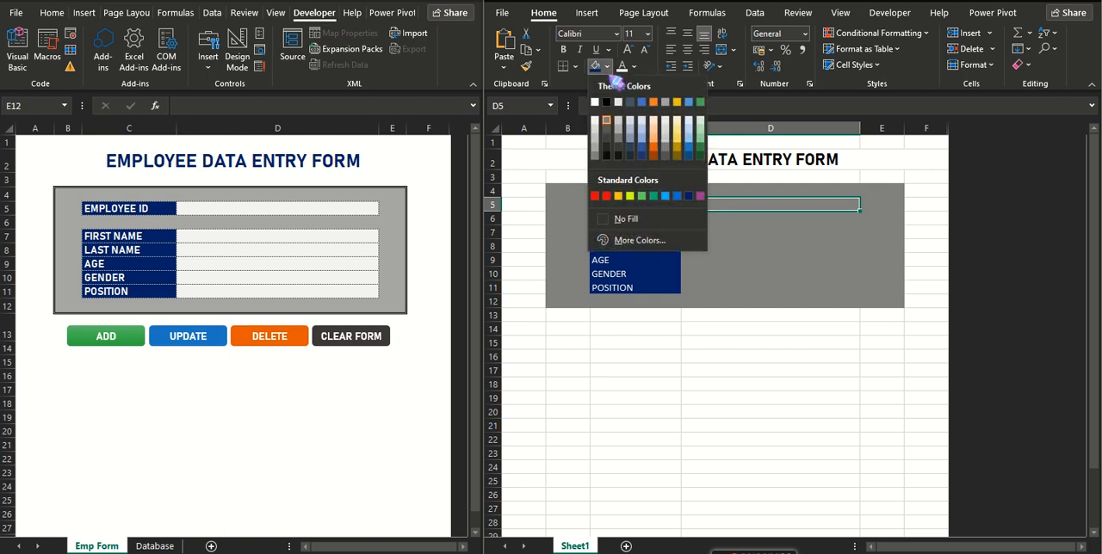
left_click(595, 103)
left_click_drag(696, 229, 692, 291)
left_click(595, 66)
Set the font of B4:E12 to Bahnschrift and align the cells left and vertically to the middle.
left_click_drag(573, 194, 895, 303)
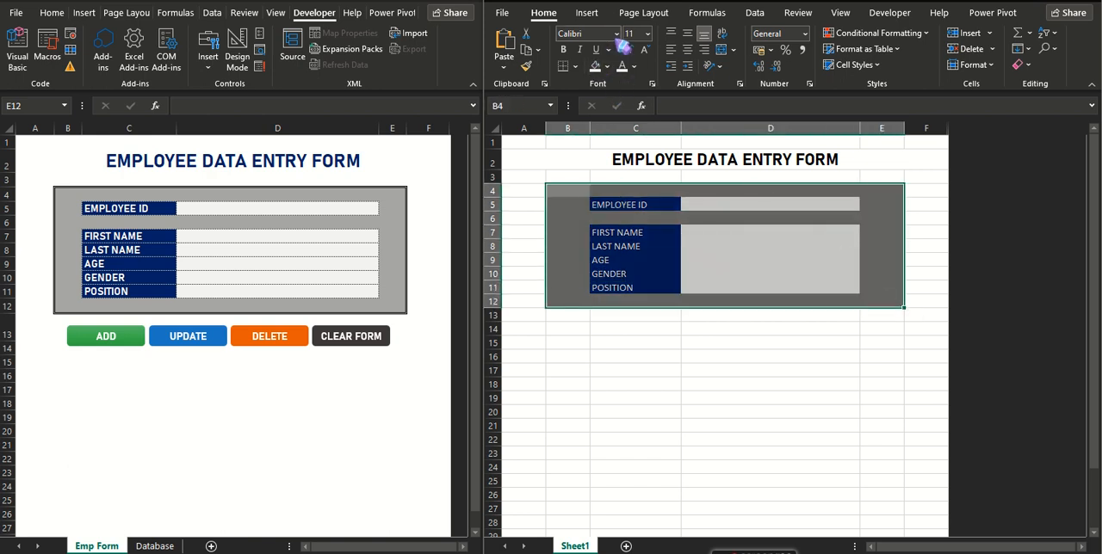
left_click(617, 34)
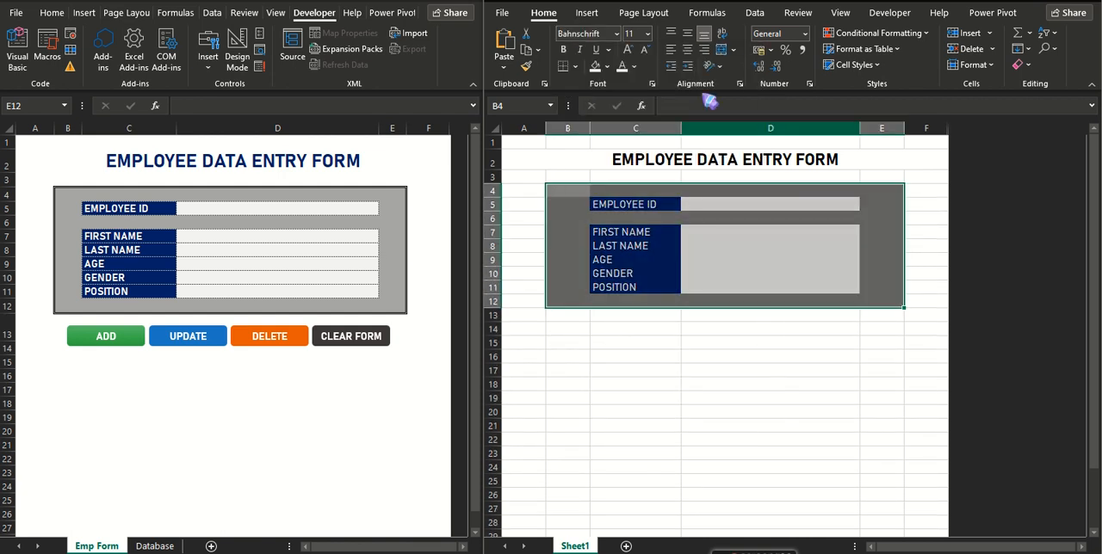
left_click(687, 50)
left_click(687, 32)
left_click(670, 50)
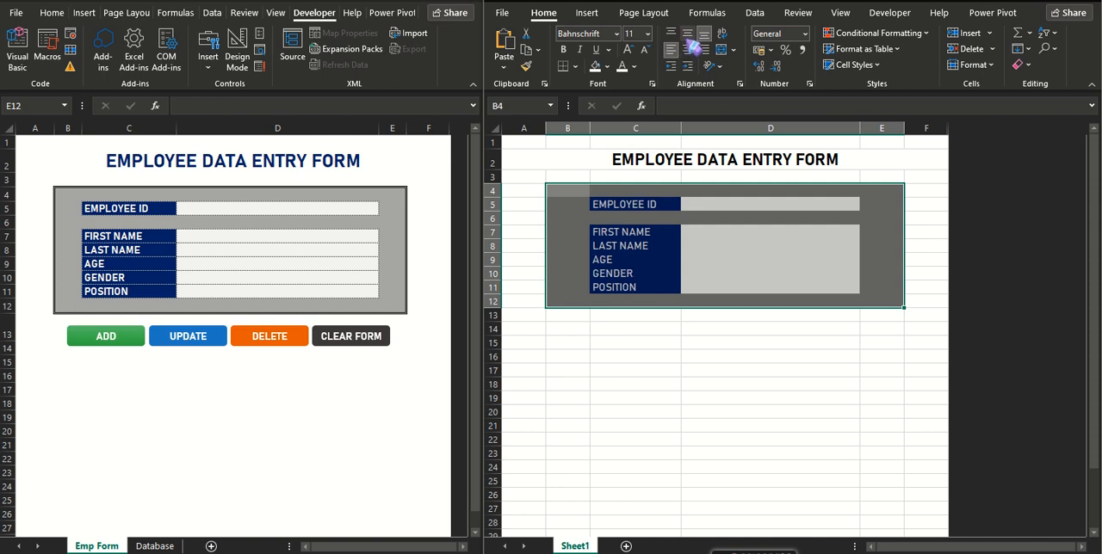
Hide the gridlines on Sheet1.
left_click(715, 208)
left_click(602, 192)
left_click(529, 151)
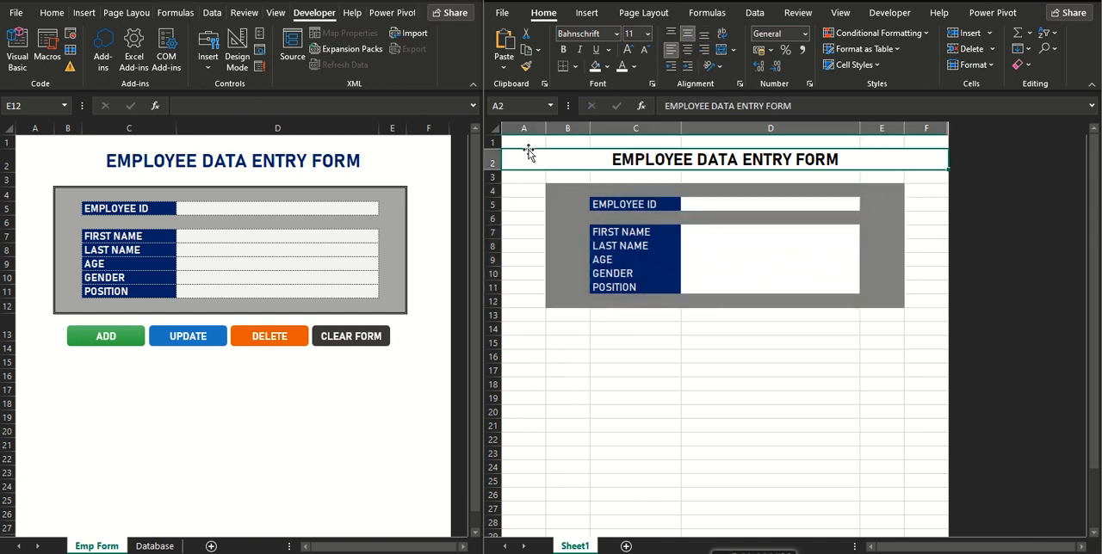
left_click(524, 141)
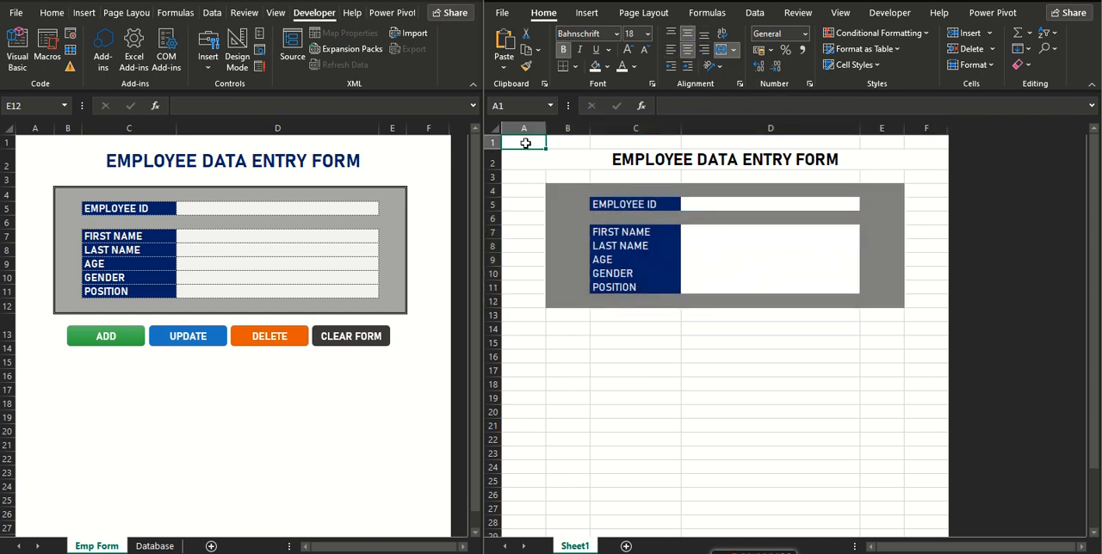
left_click(841, 14)
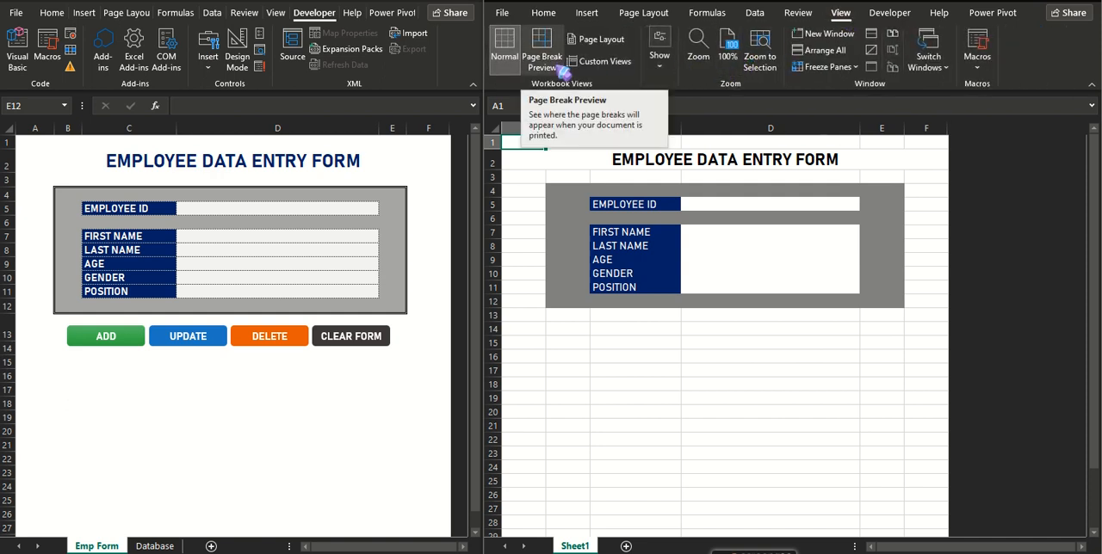
left_click(662, 74)
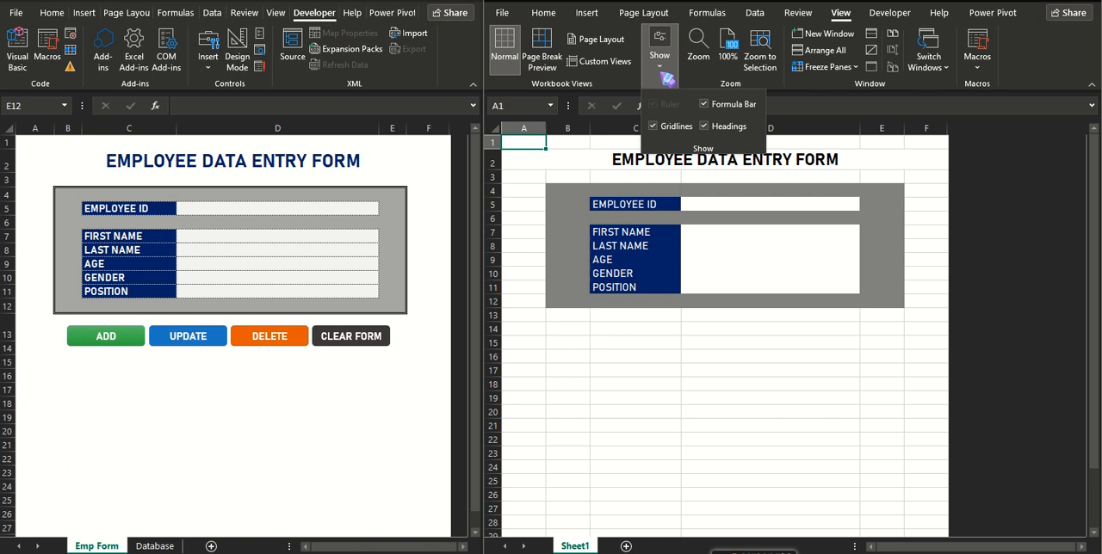
left_click(654, 127)
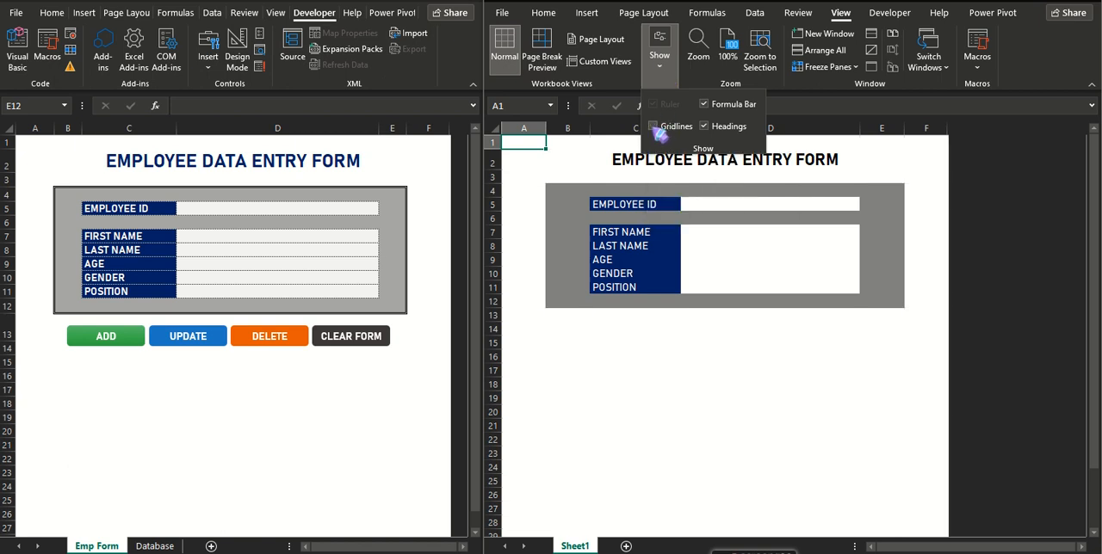
Apply a thick solid outside border around the form block B4:E12.
left_click(565, 190)
left_click_drag(565, 189, 895, 305)
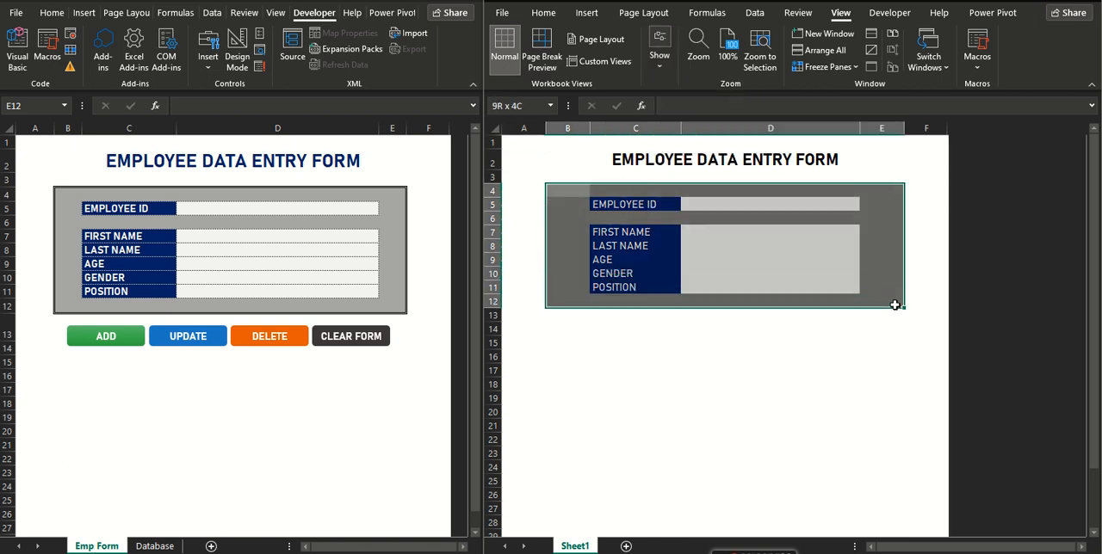
left_click(549, 14)
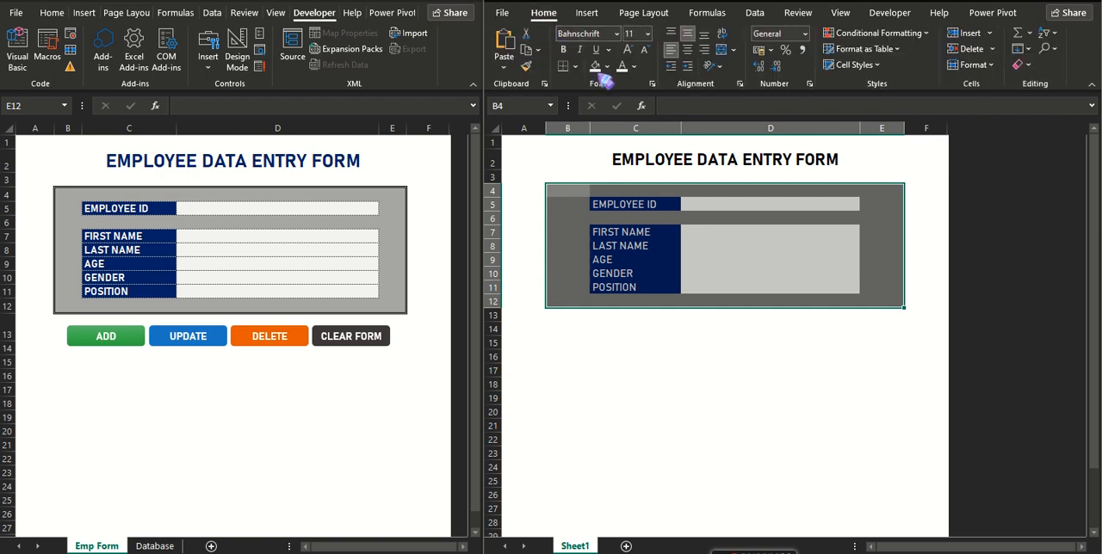
left_click(575, 66)
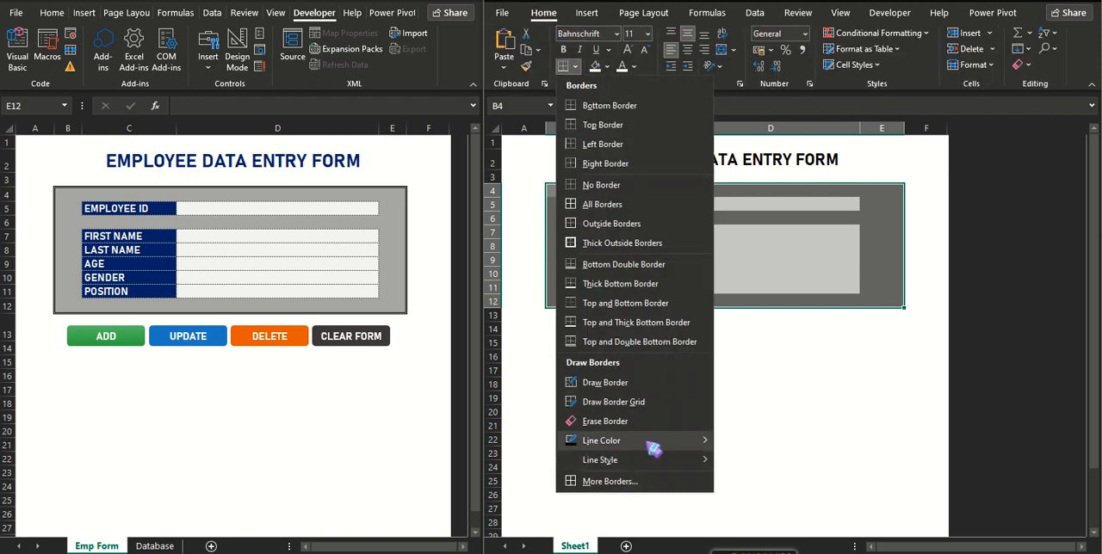
mouse_move(646, 461)
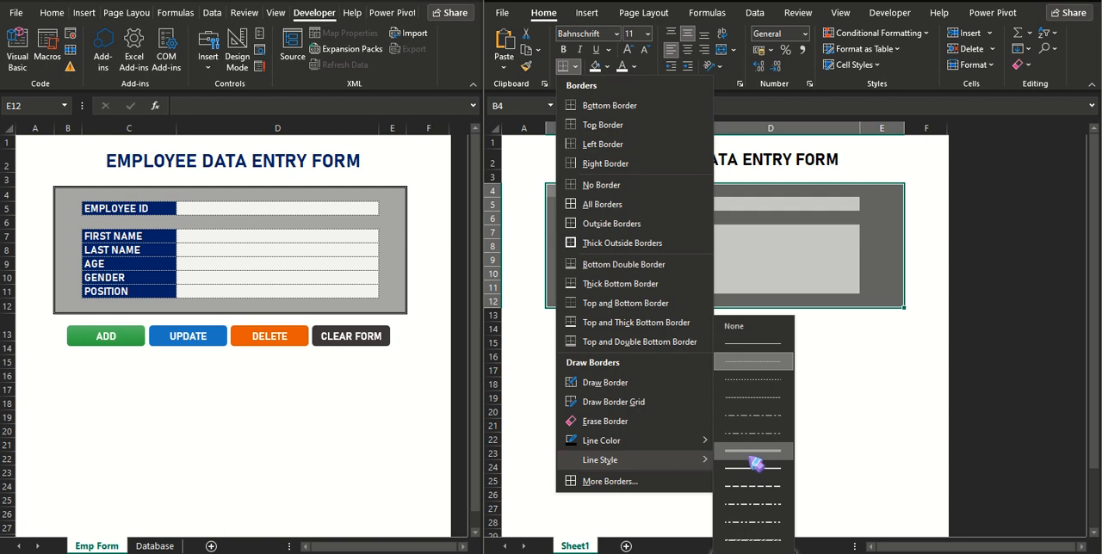
left_click(754, 455)
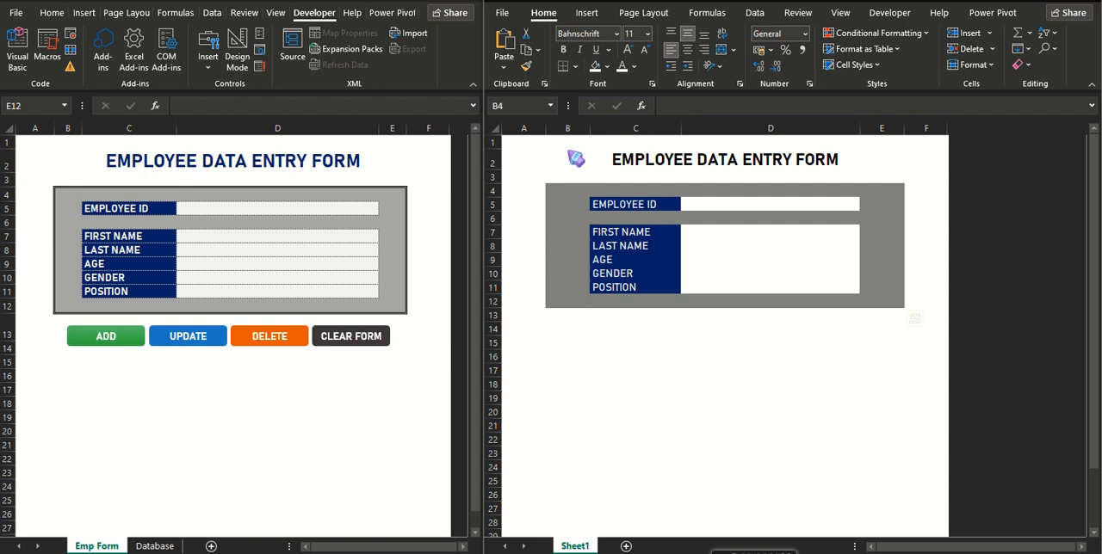
key("ctrl+1")
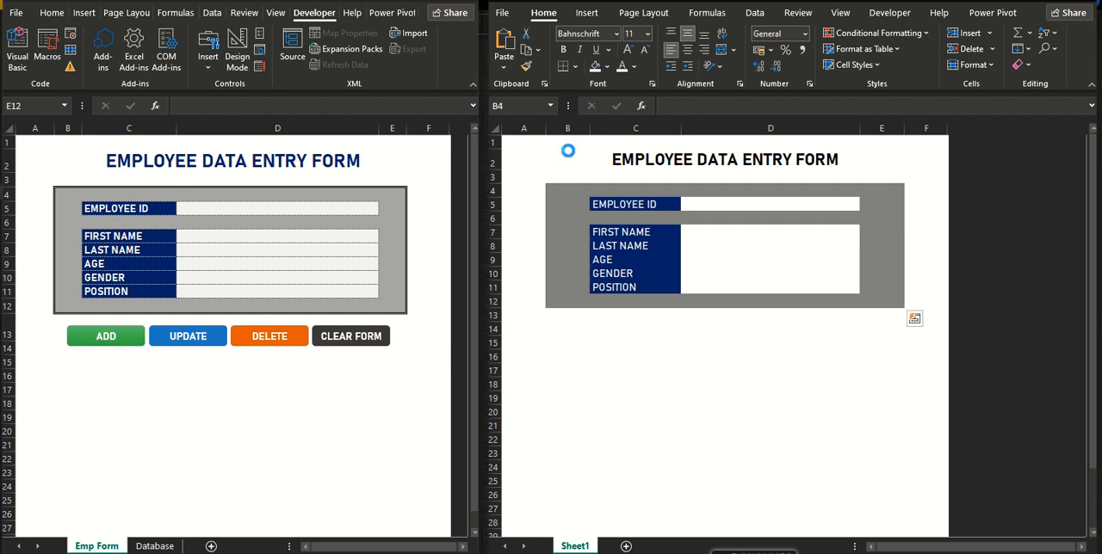
left_click_drag(551, 187, 904, 308)
left_click(575, 67)
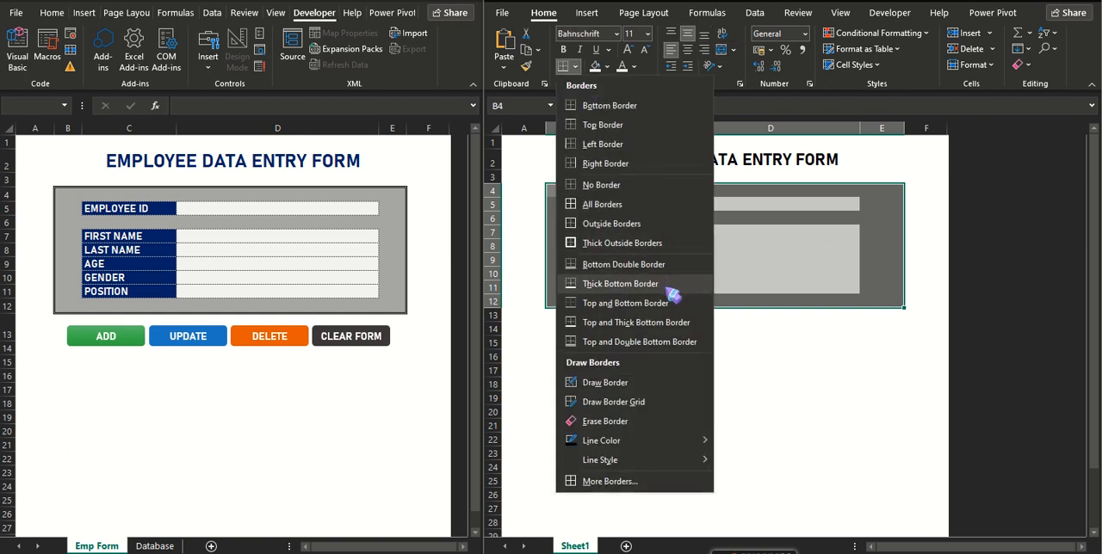
left_click(586, 217)
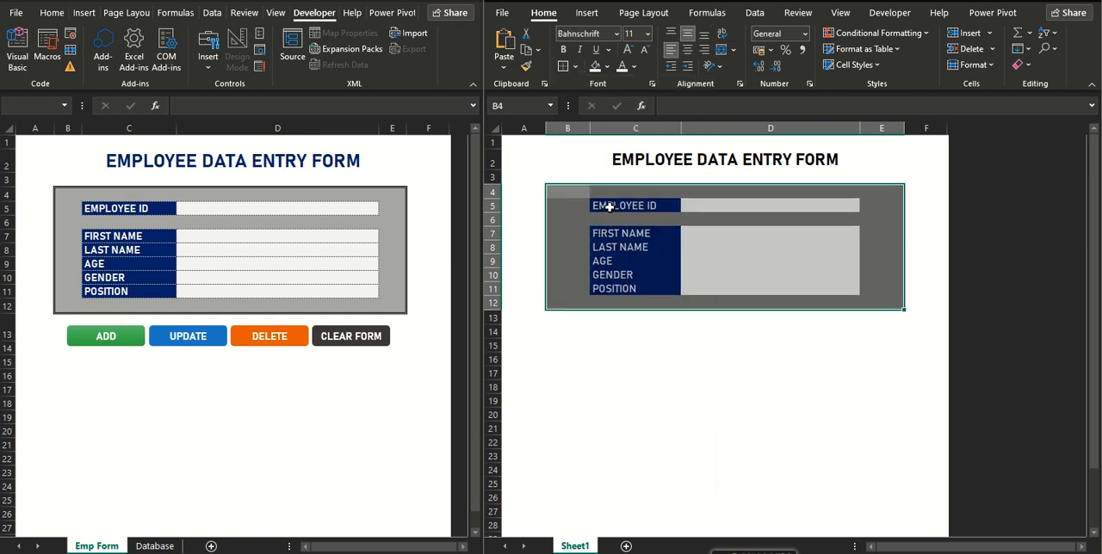
Apply thin dotted borders to all cells in C5:D5 and C7:D11.
left_click_drag(609, 207, 738, 209)
left_click_drag(615, 233, 779, 282)
left_click(575, 66)
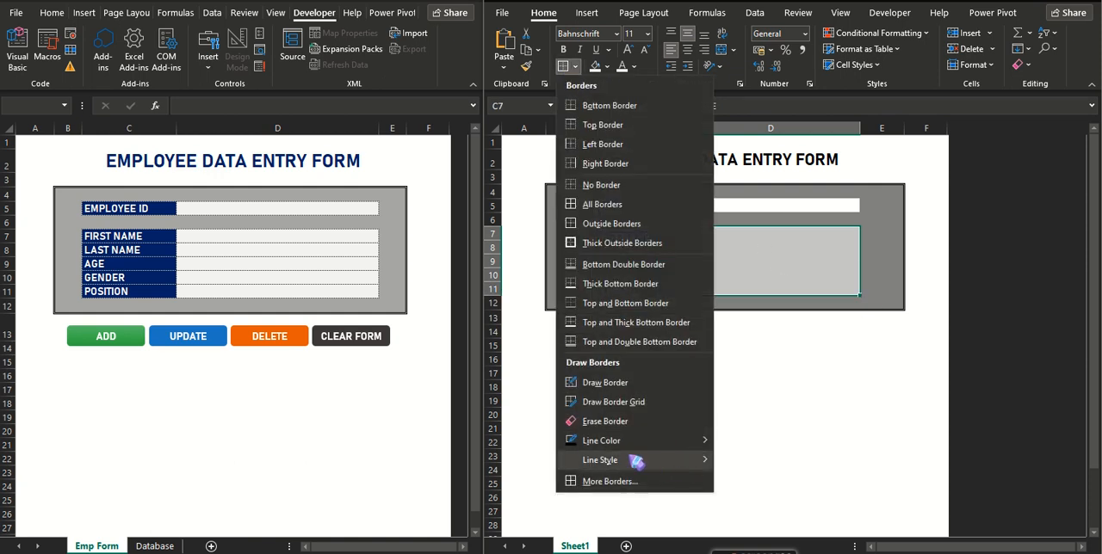
mouse_move(621, 460)
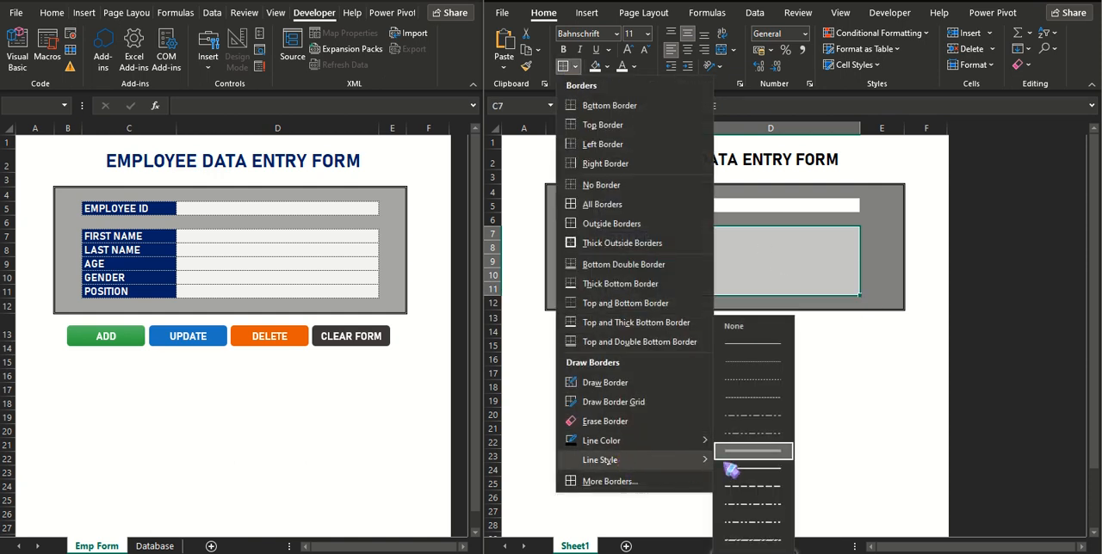
left_click(763, 376)
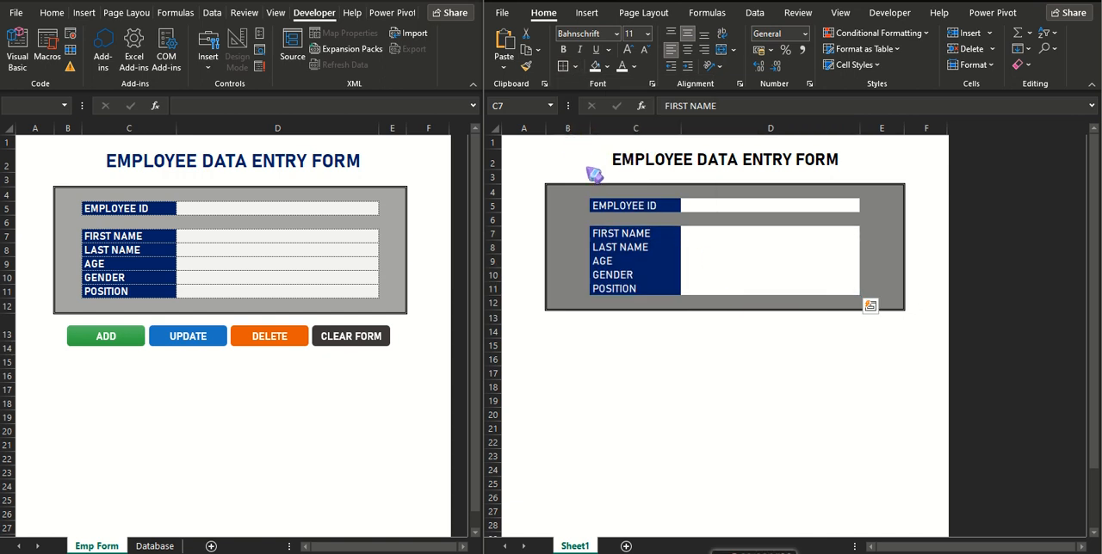
left_click(711, 207)
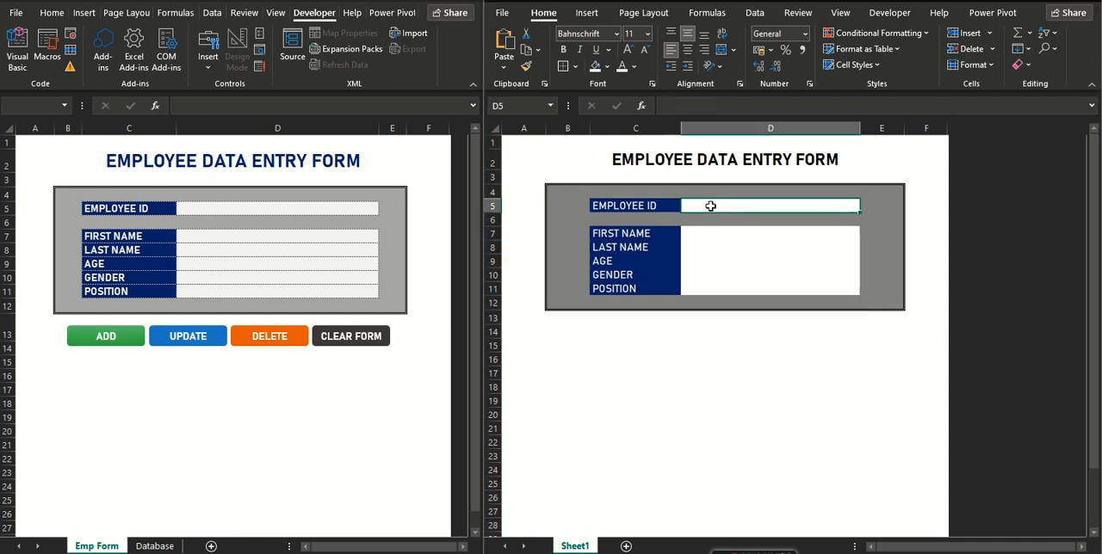
left_click_drag(618, 206, 736, 203)
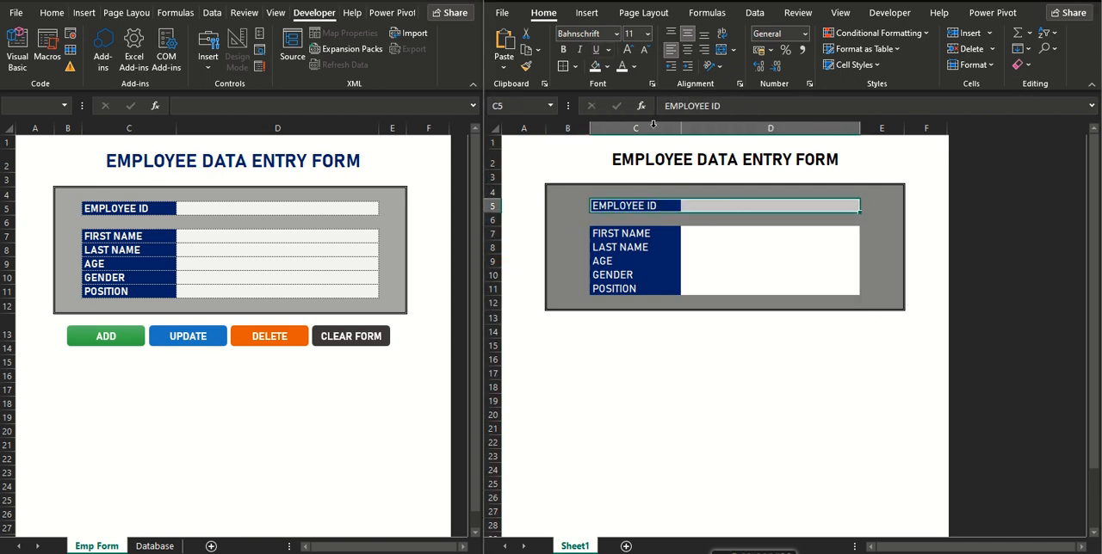
left_click(575, 66)
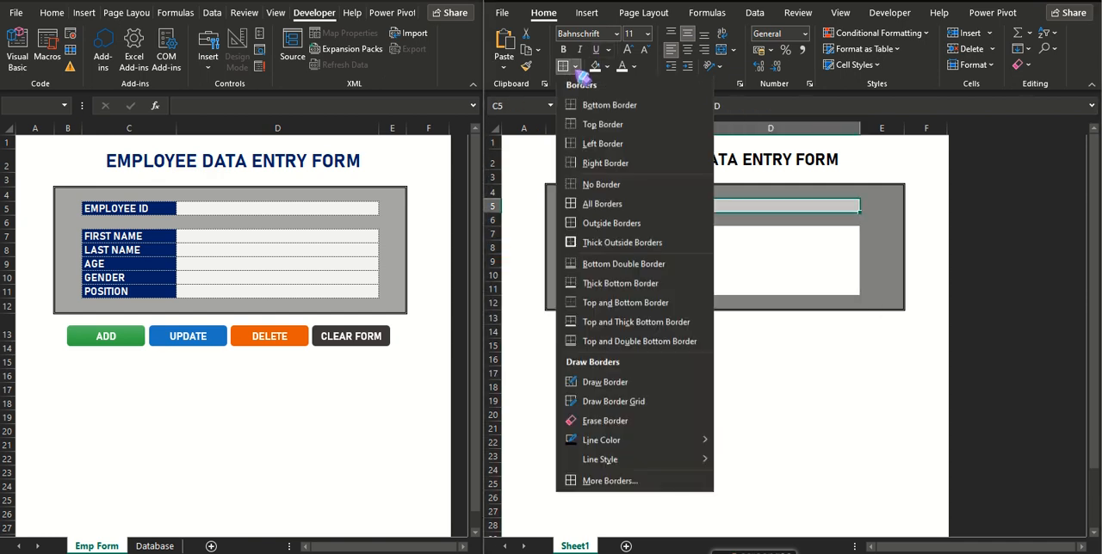
left_click(604, 212)
left_click_drag(602, 233, 833, 293)
left_click(565, 69)
left_click(723, 360)
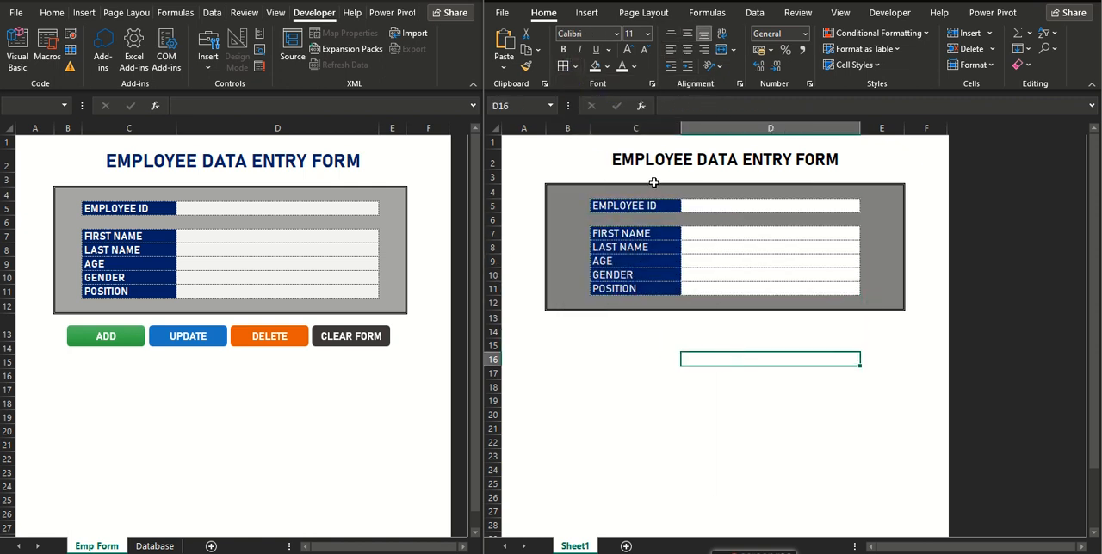
Change the title in A2 to a dark blue font and increase its size to 22.
left_click(686, 159)
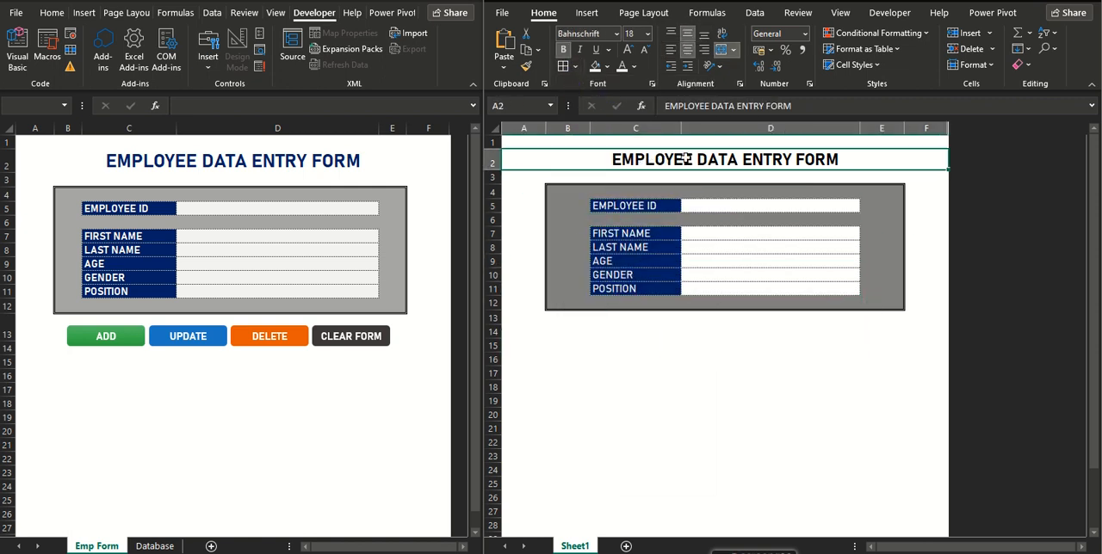
left_click(634, 66)
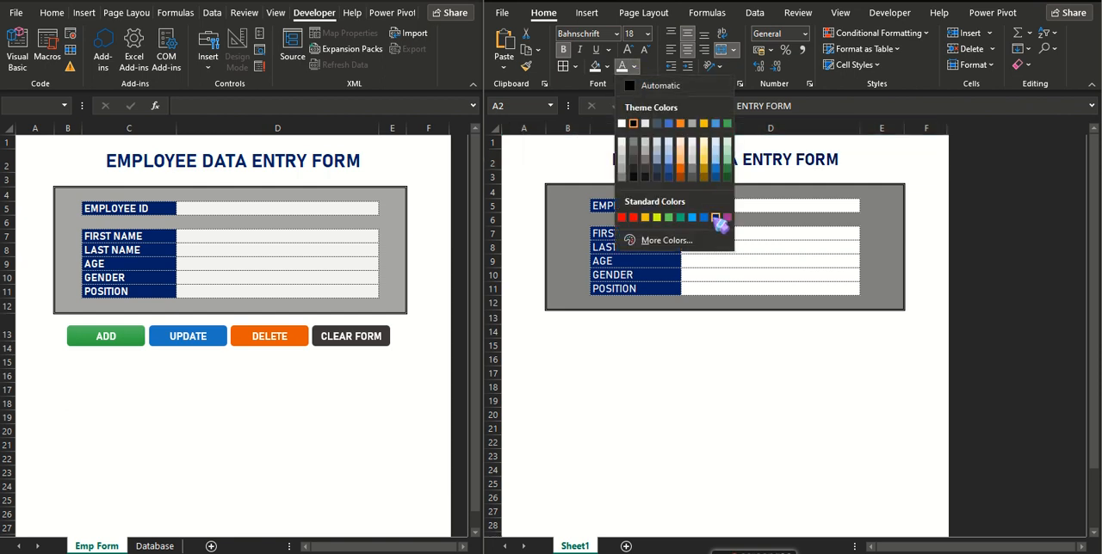
left_click(713, 217)
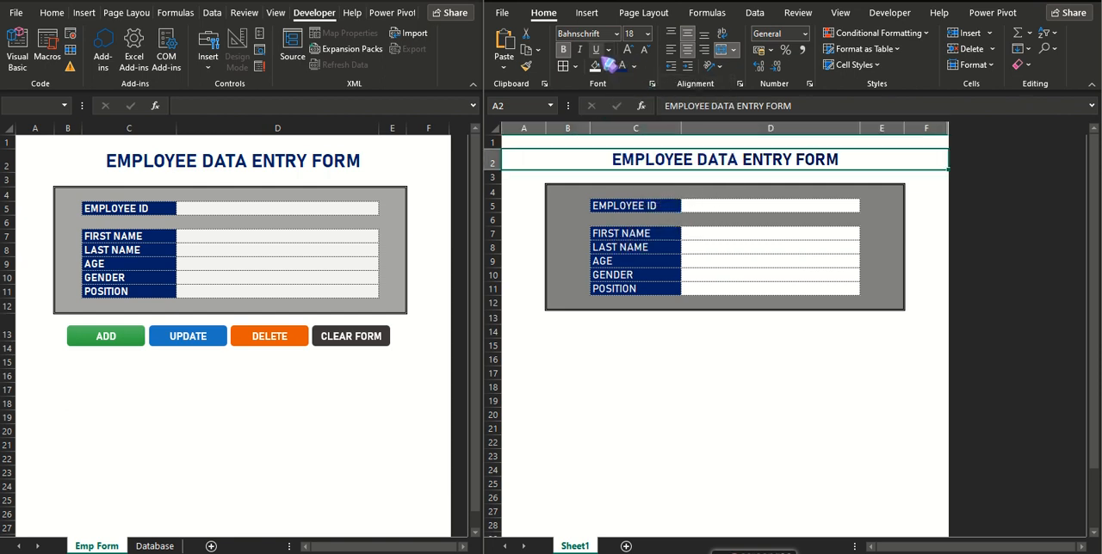
left_click(629, 50)
left_click(628, 50)
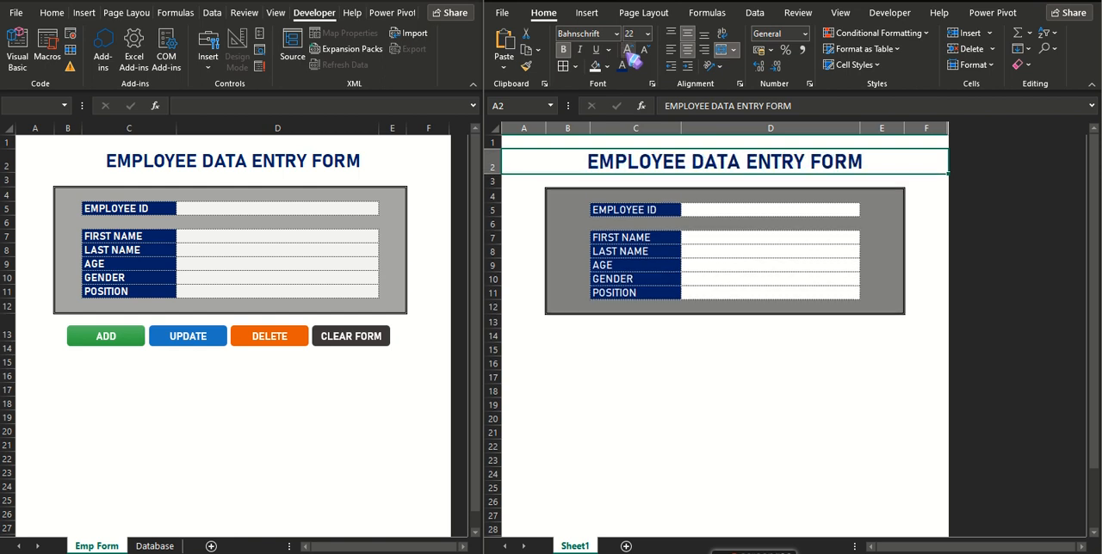
left_click(716, 362)
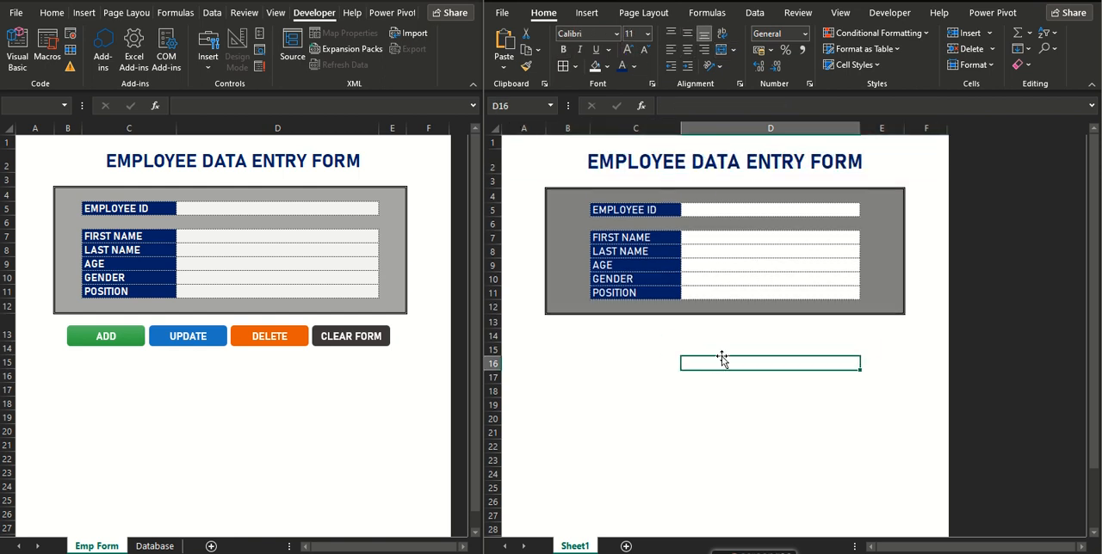
Draw a rounded-corner rectangle in rows 14 and 15 below the form and duplicate it into a row of four.
left_click(586, 13)
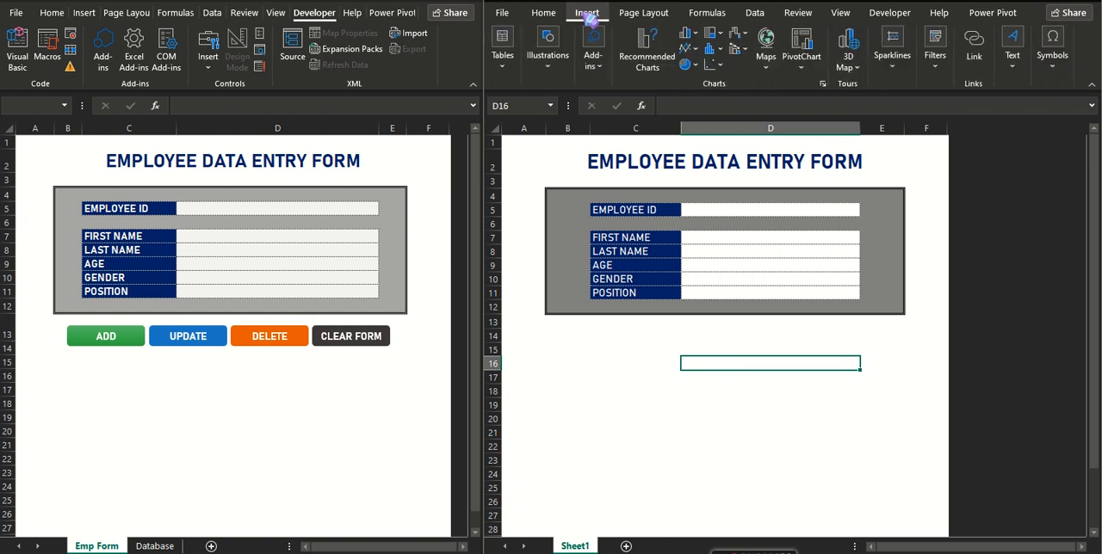
left_click(547, 45)
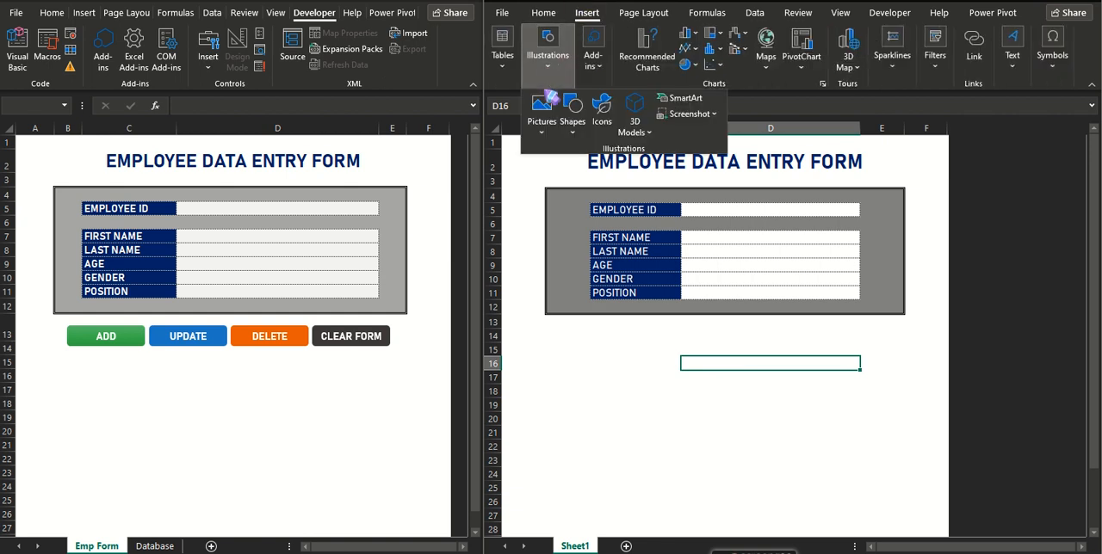
left_click(572, 110)
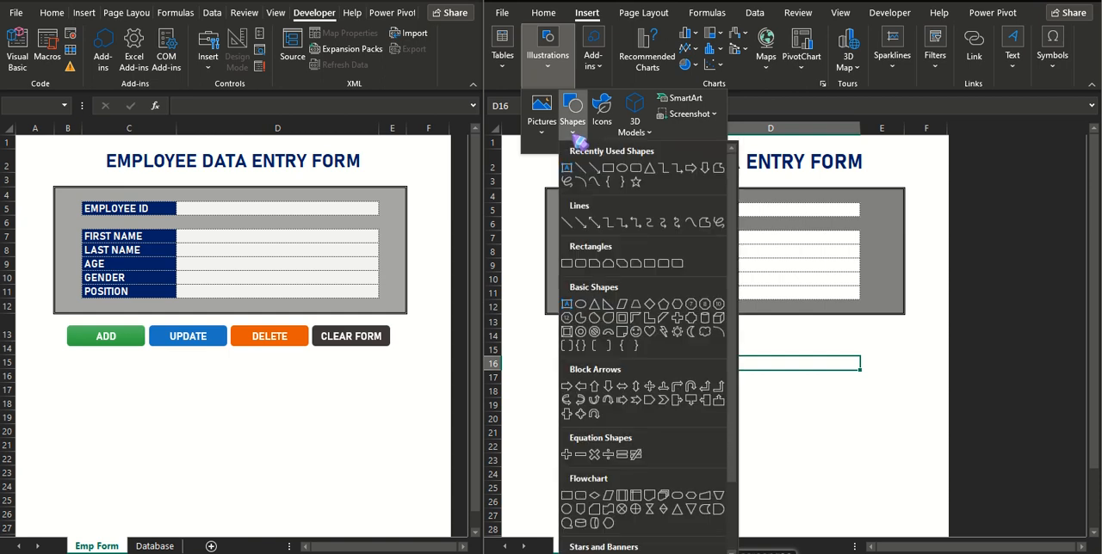
left_click(636, 169)
left_click_drag(554, 341, 621, 353)
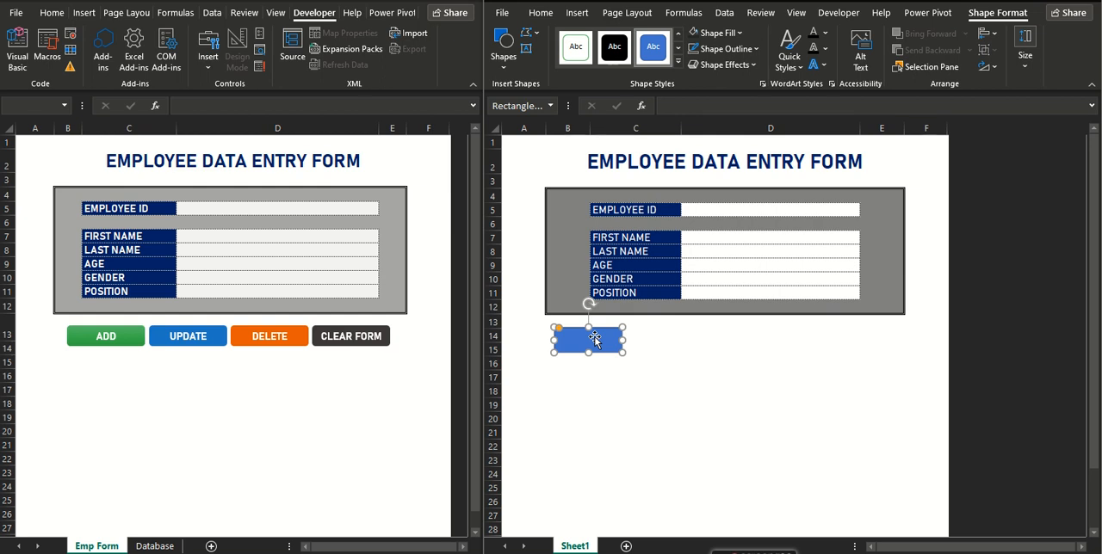
left_click_drag(594, 337, 786, 350)
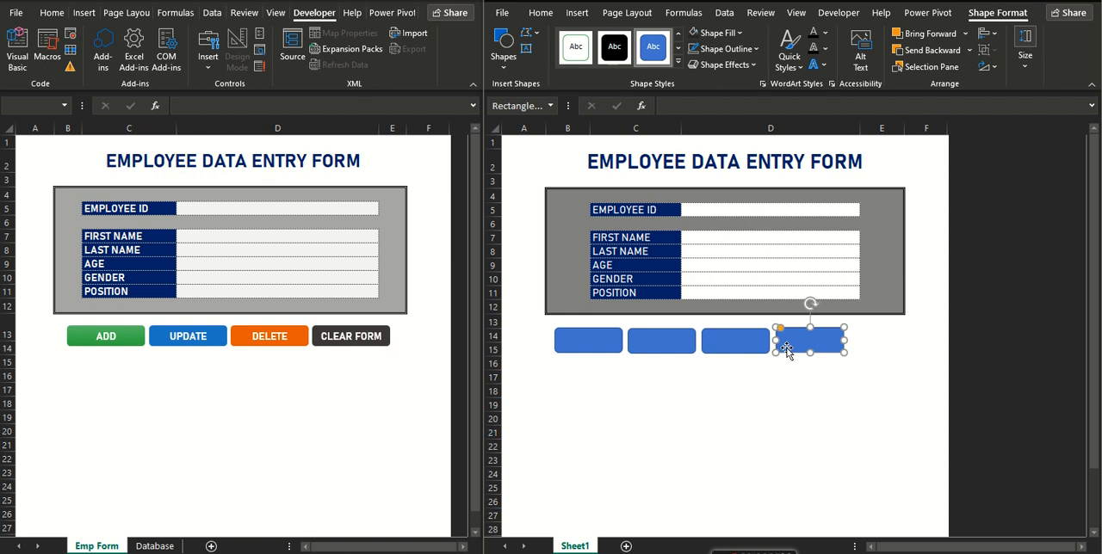
Align the four rectangles along their bottom edges and move the row roughly to the centre beneath the form.
left_click(740, 347, "shift")
left_click(669, 349, "shift")
left_click(581, 348, "shift")
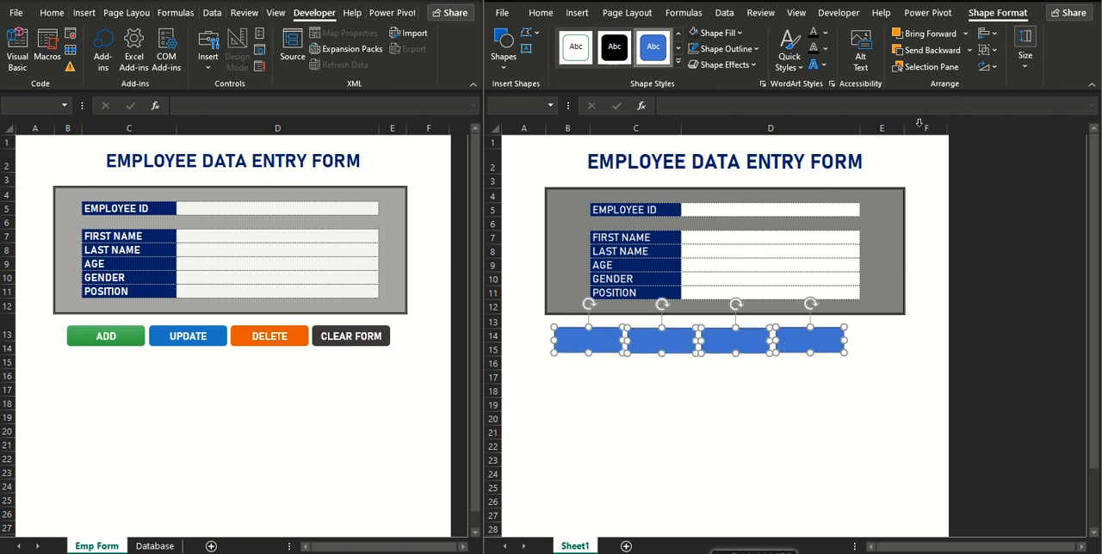
left_click(999, 38)
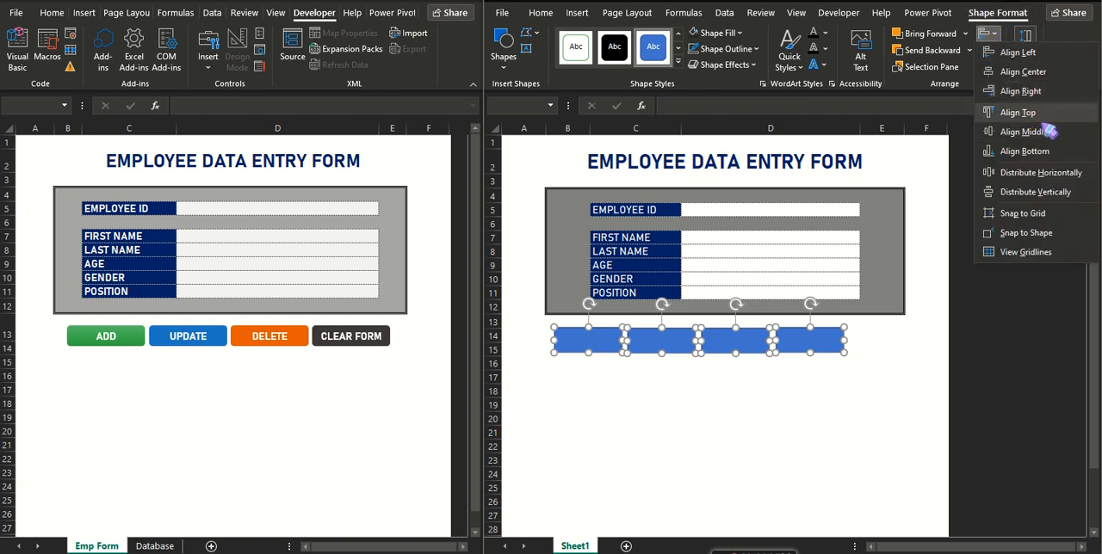
left_click(1050, 153)
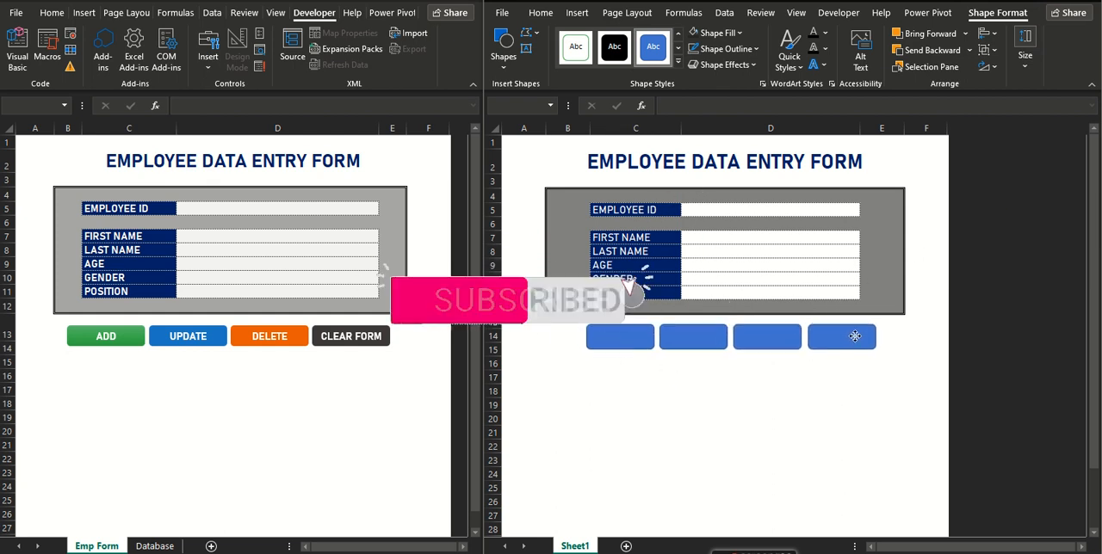
left_click(671, 374)
Label the four rectangles from left to right ADD, UPDATE, DELETE and CLEAR FORM.
left_click(623, 337)
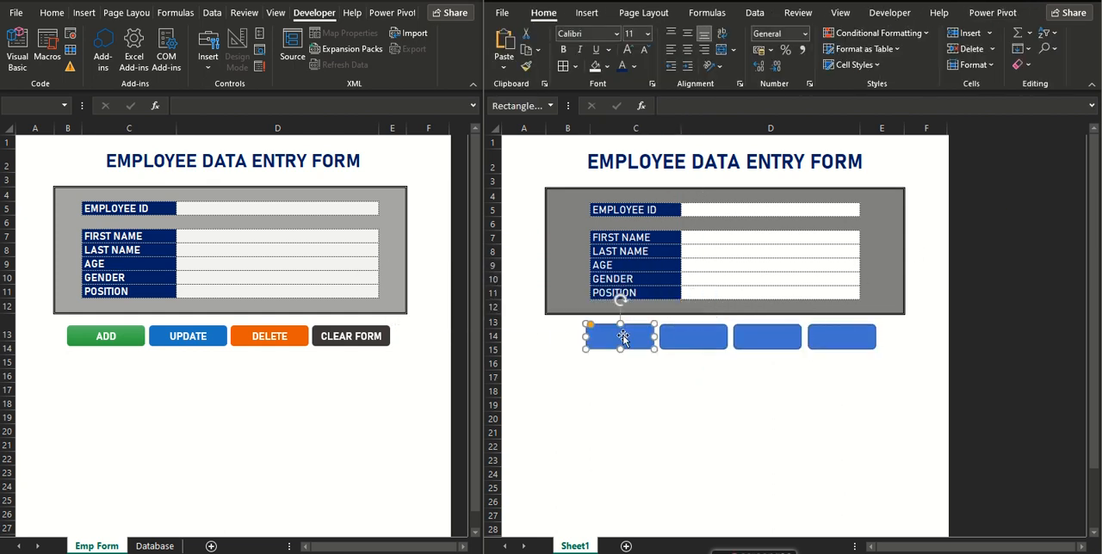
double_click(624, 338)
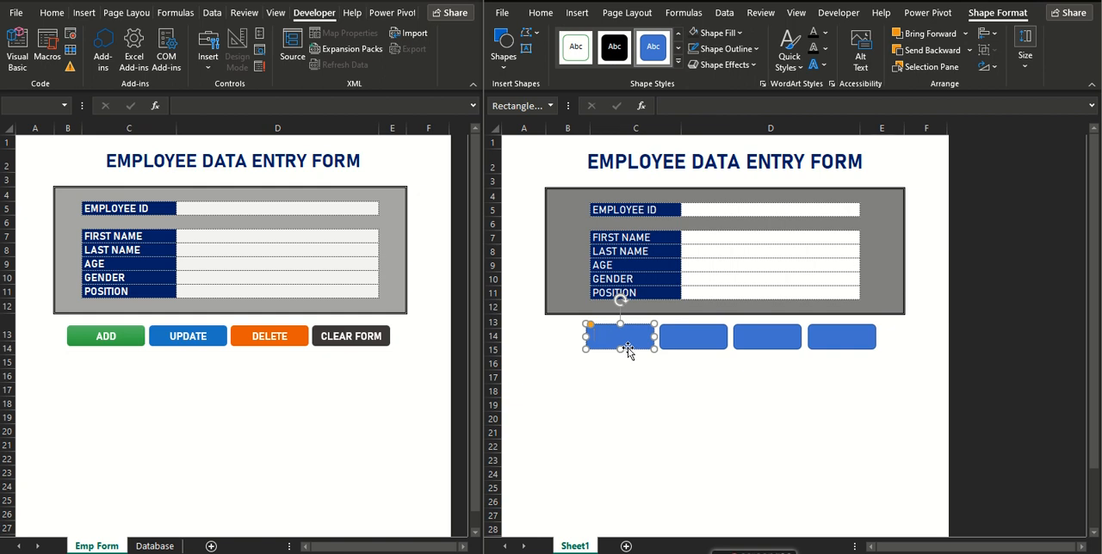
left_click(689, 340)
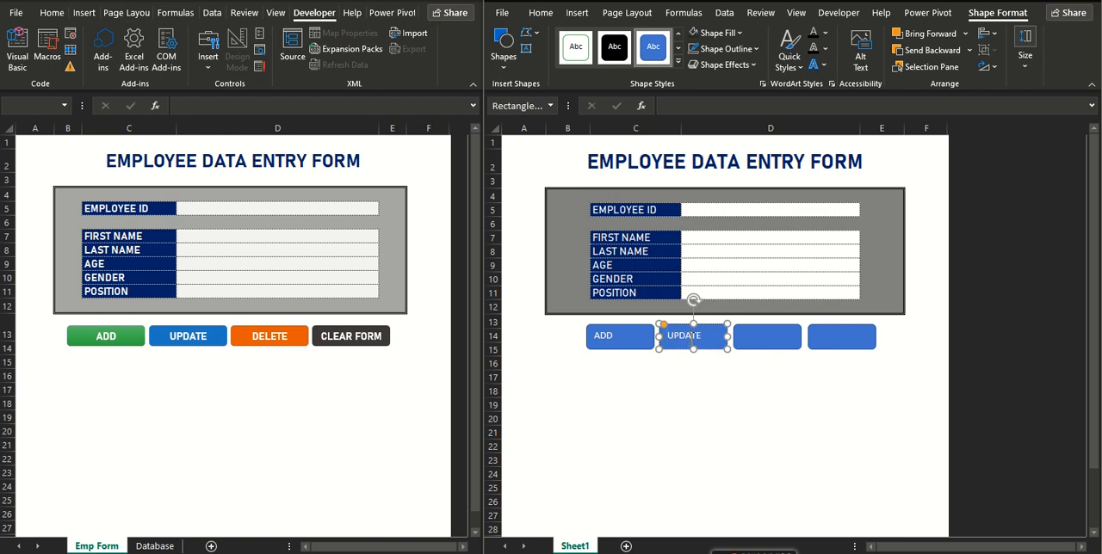
left_click(754, 340)
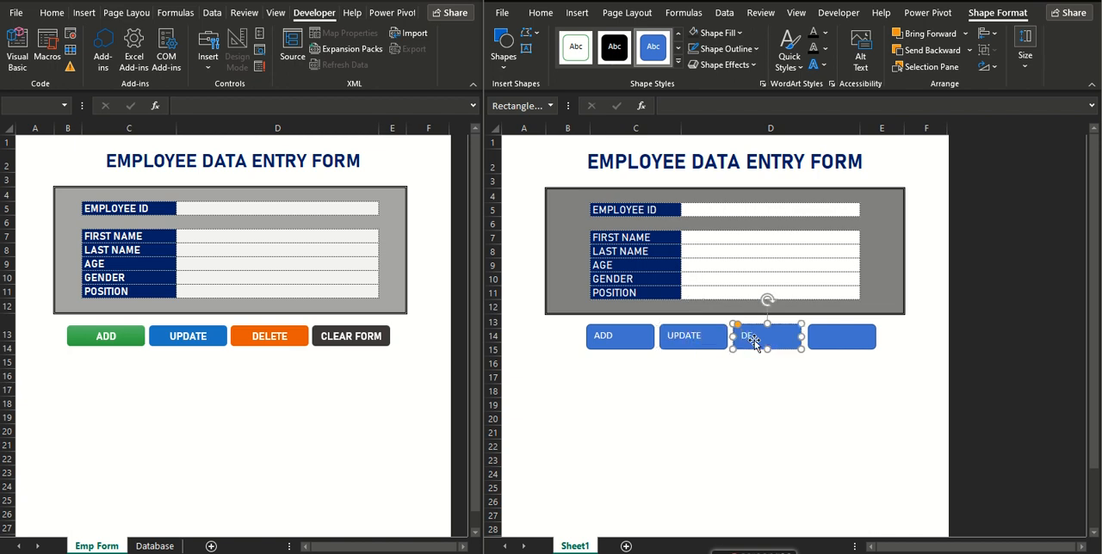
left_click(825, 338)
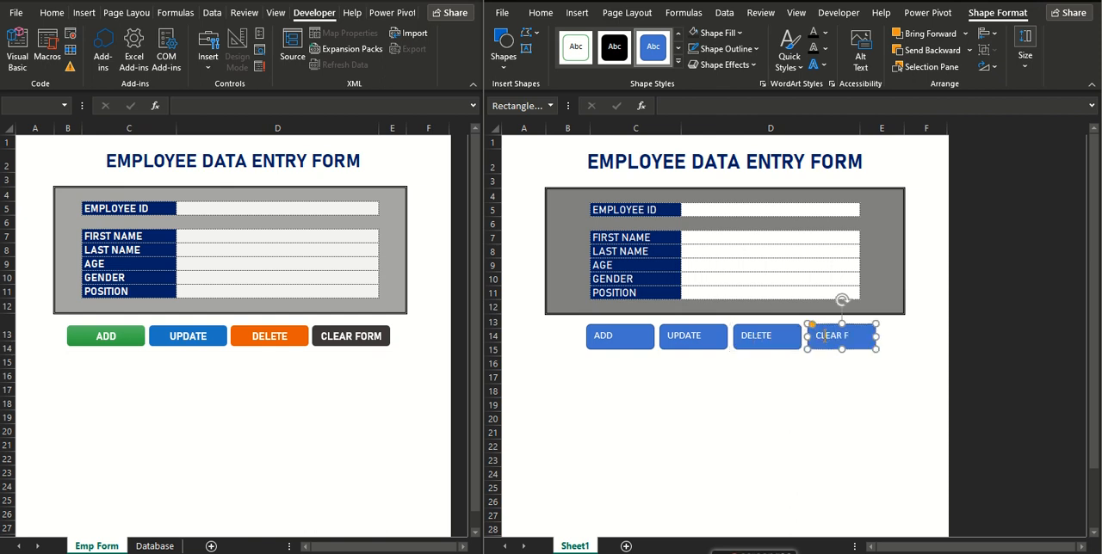
Widen the CLEAR FORM button slightly by extending its right edge.
left_click(884, 351)
left_click(874, 338)
left_click_drag(876, 337, 889, 338)
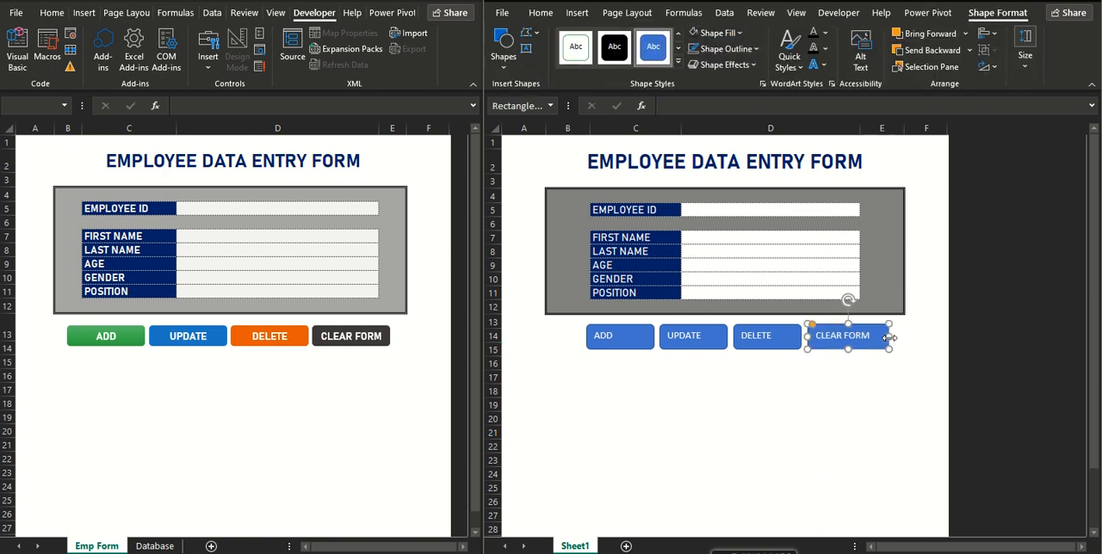
Centre the labels of all four buttons horizontally and vertically and set their font to Bahnschrift.
left_click(648, 346, "shift")
left_click(704, 346, "shift")
left_click(751, 348, "shift")
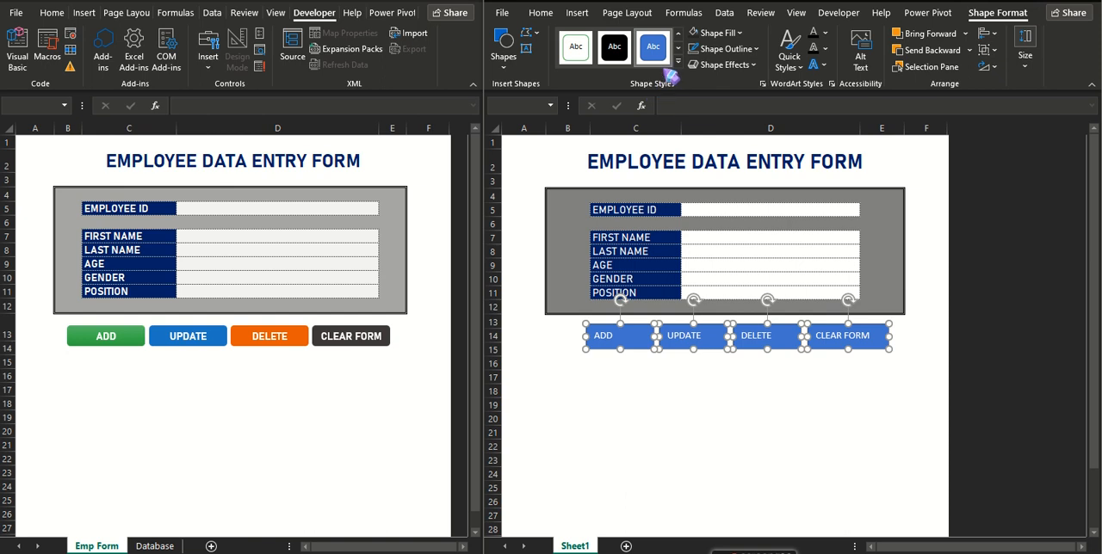
left_click(540, 13)
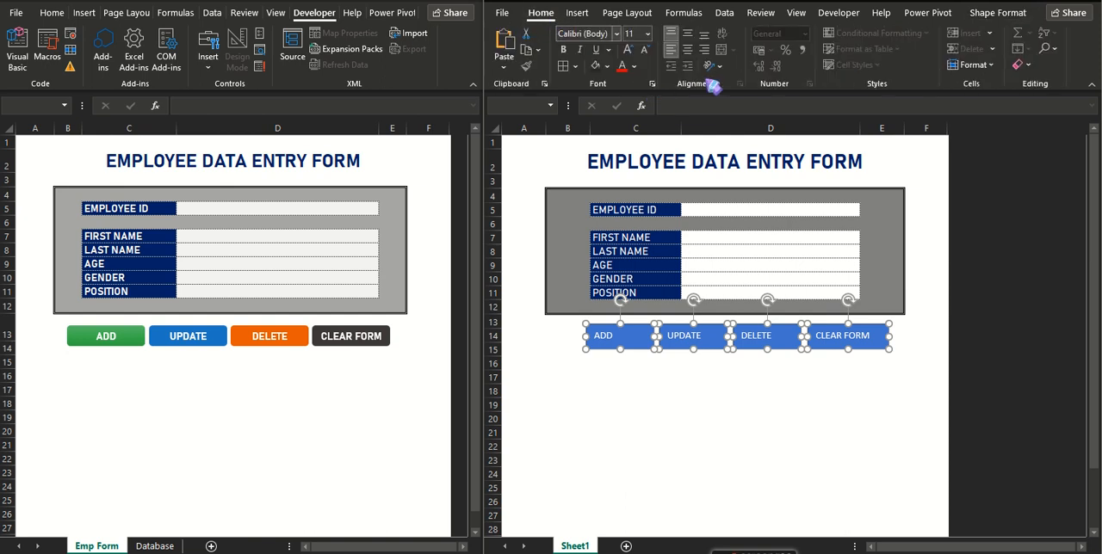
left_click(688, 49)
left_click(688, 34)
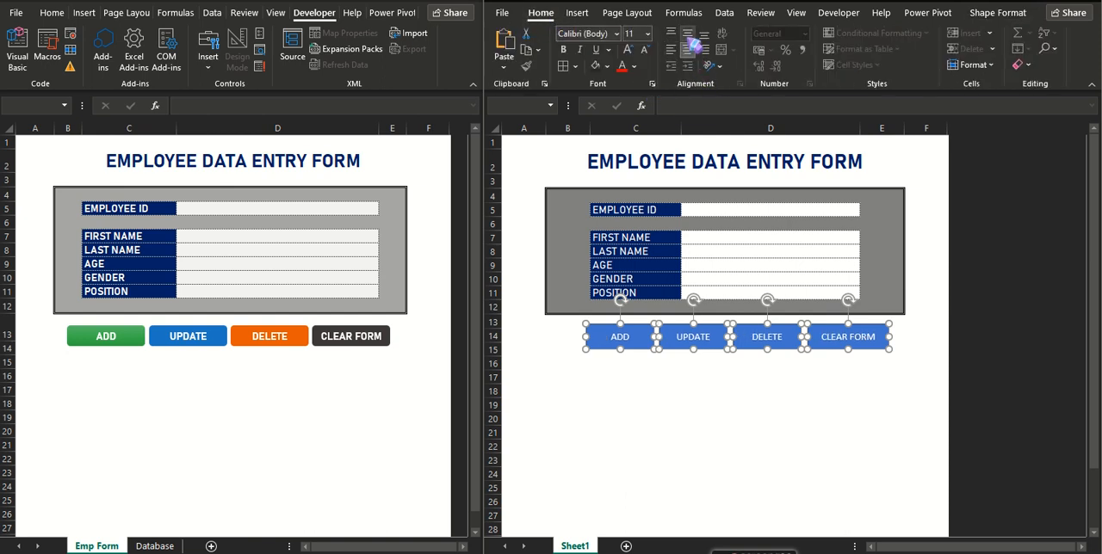
left_click(616, 34)
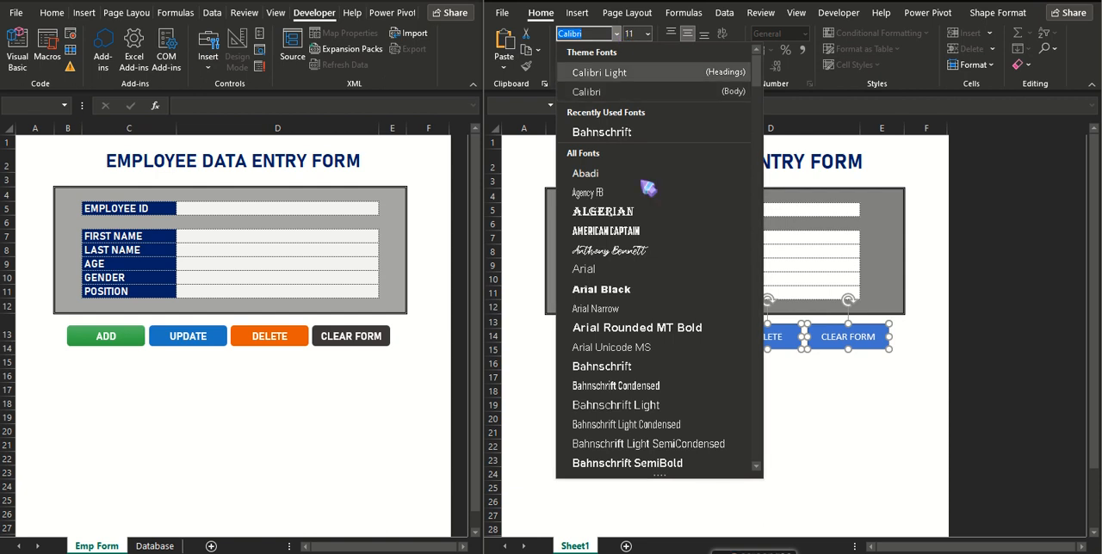
left_click(656, 372)
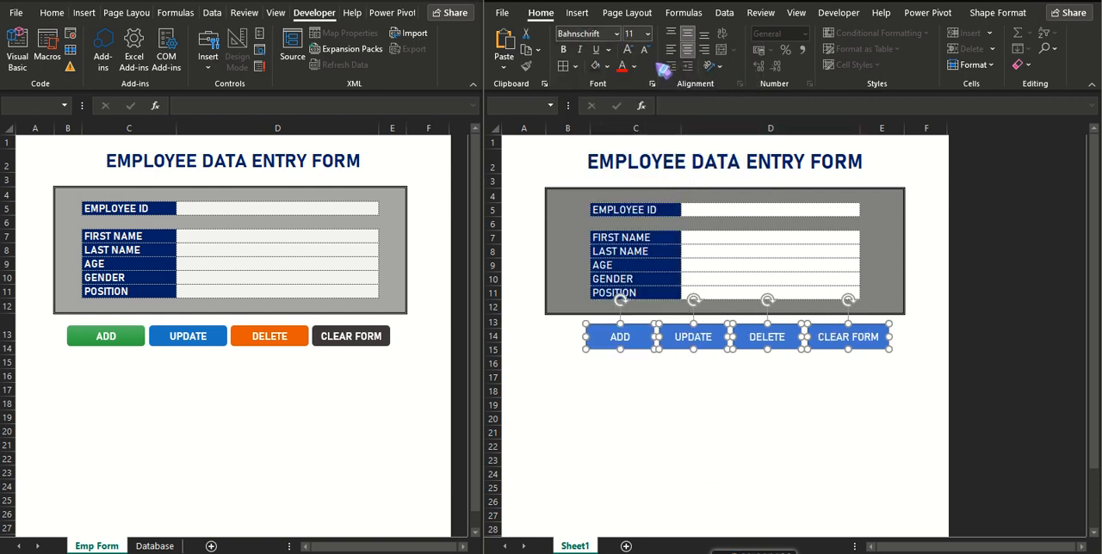
Remove the outline from all four buttons and deselect them.
left_click(998, 13)
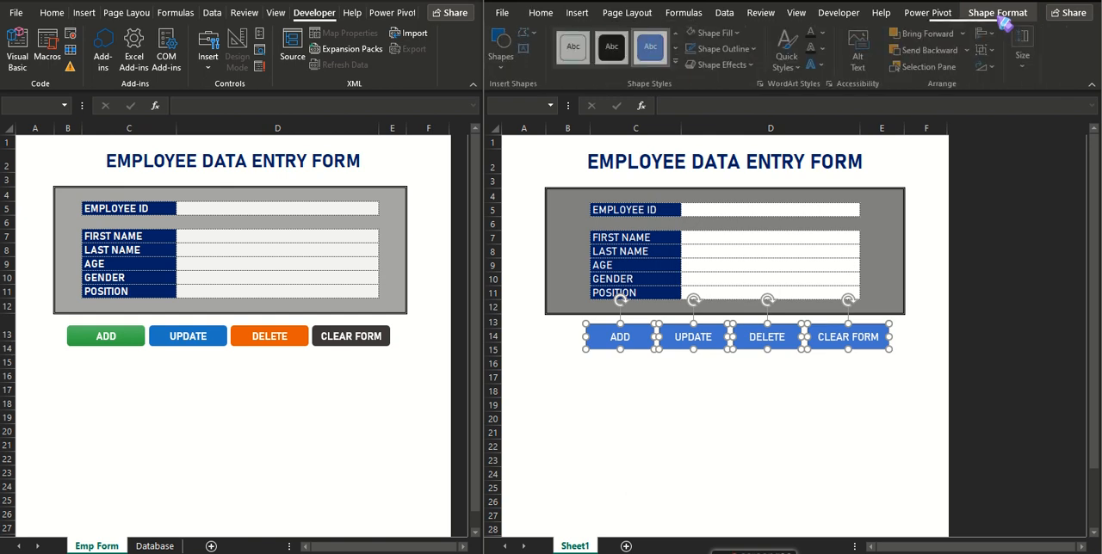
left_click(758, 49)
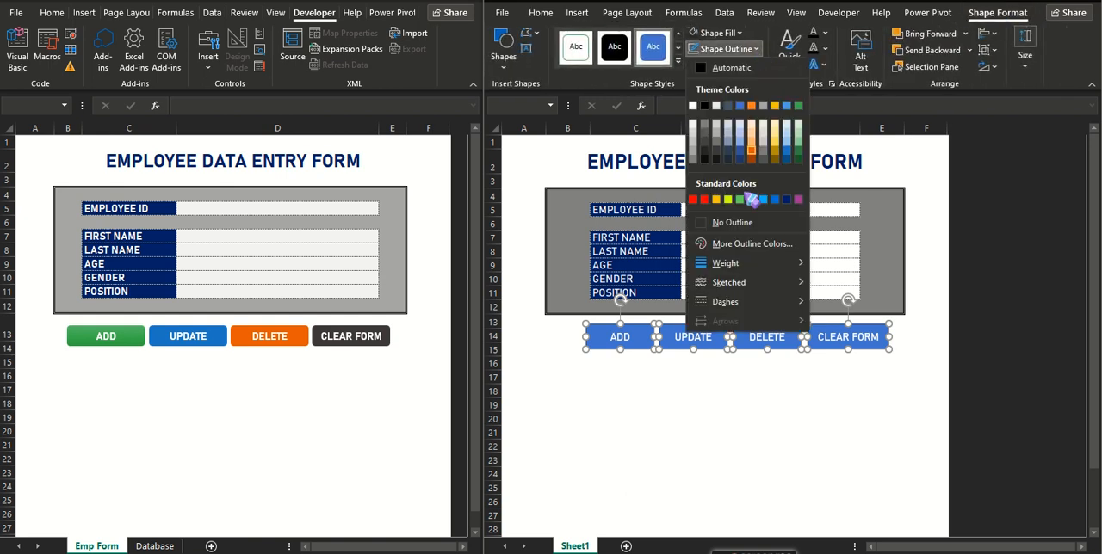
left_click(744, 225)
left_click(731, 394)
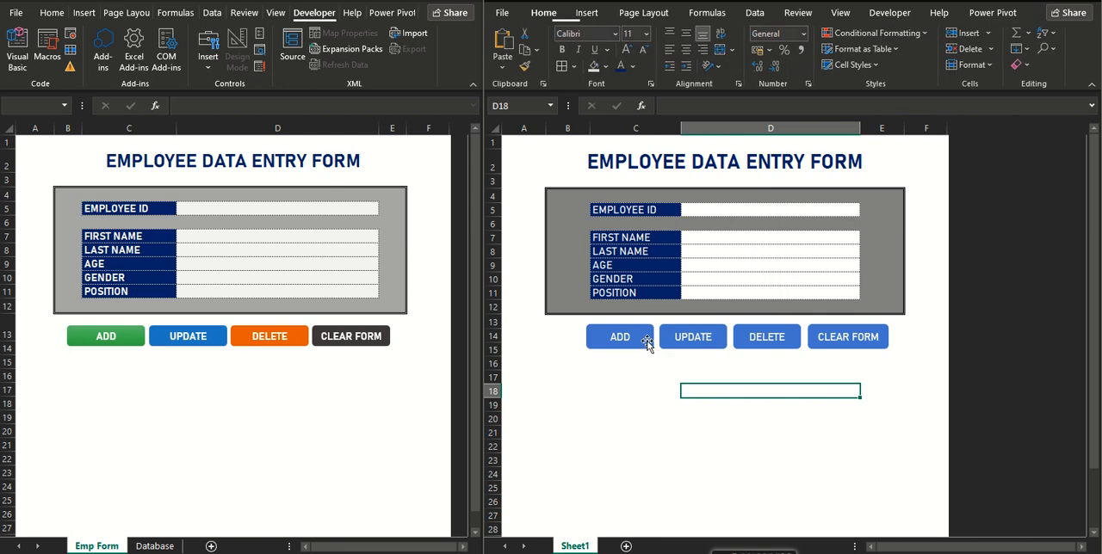
Fill the ADD button with the teal-green standard colour.
left_click(640, 338)
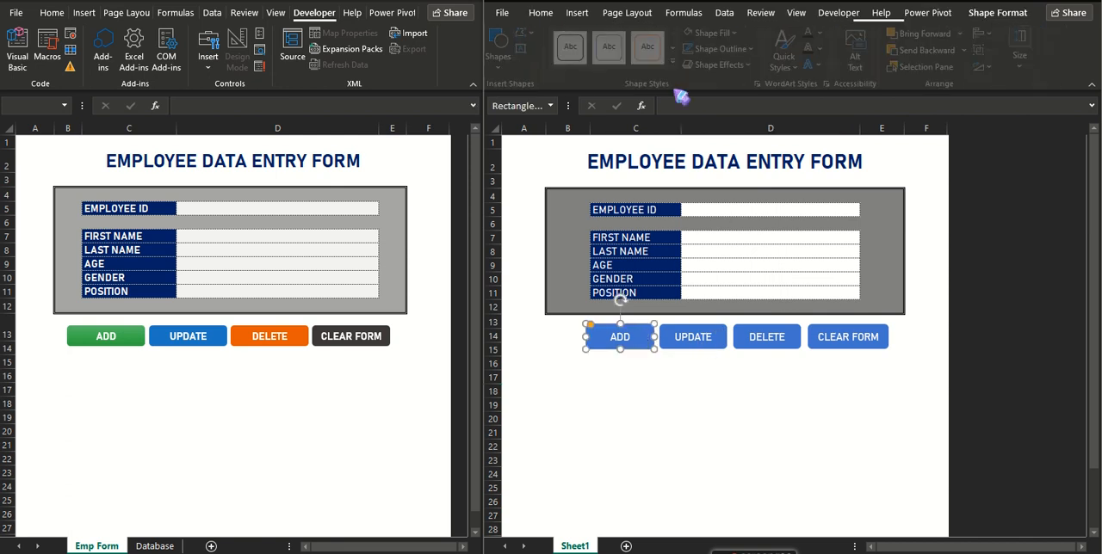
left_click(540, 12)
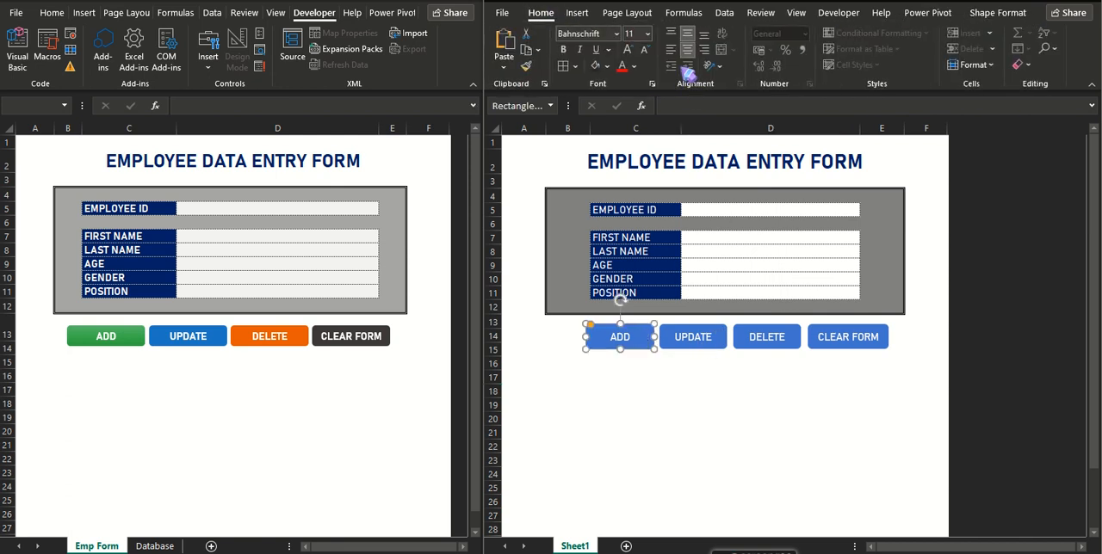
left_click(607, 66)
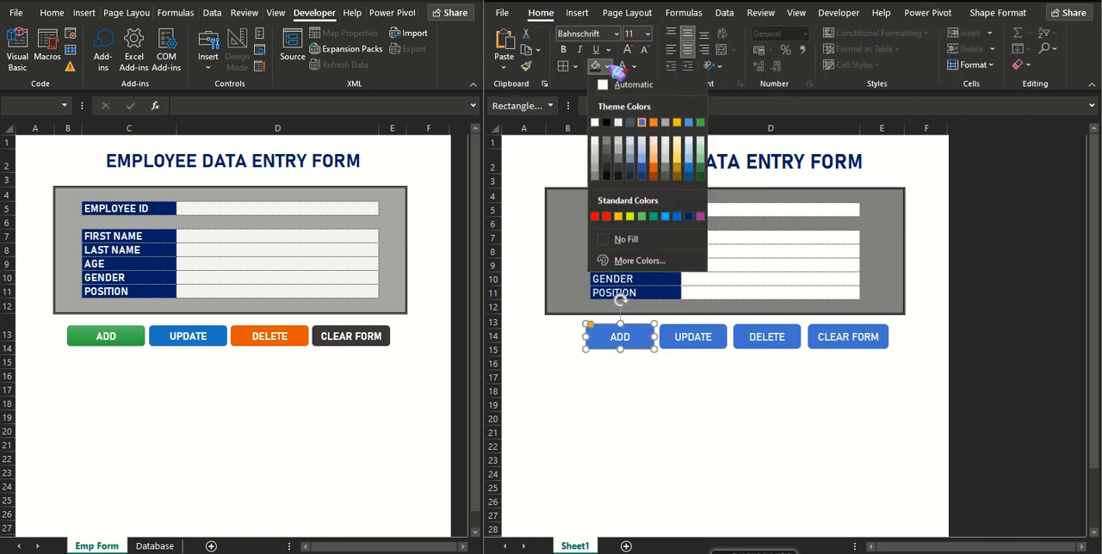
left_click(654, 217)
Fill the DELETE button with dark orange and the CLEAR FORM button with a dark grey theme shade.
left_click(709, 336)
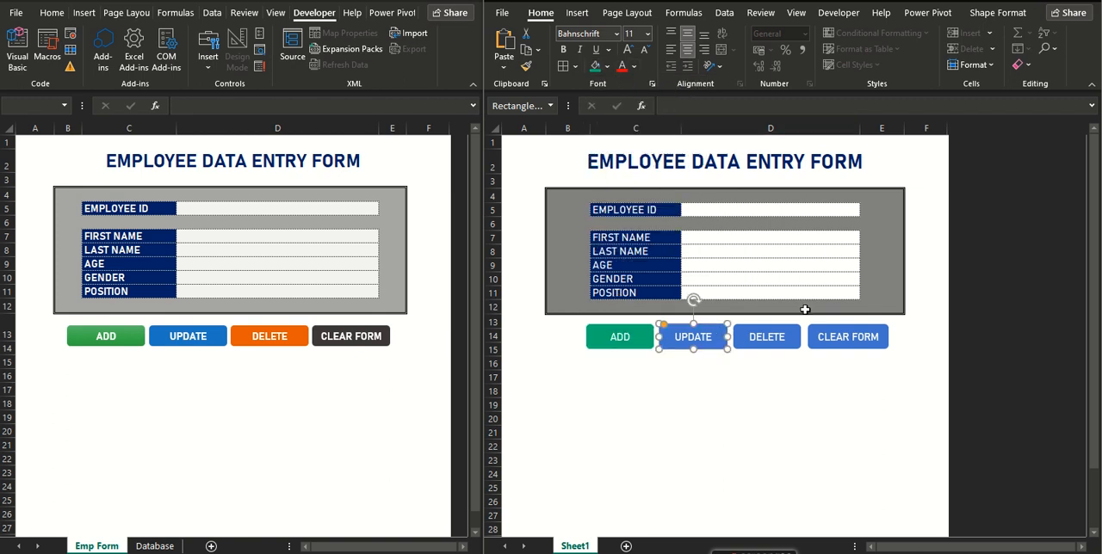
left_click(784, 334)
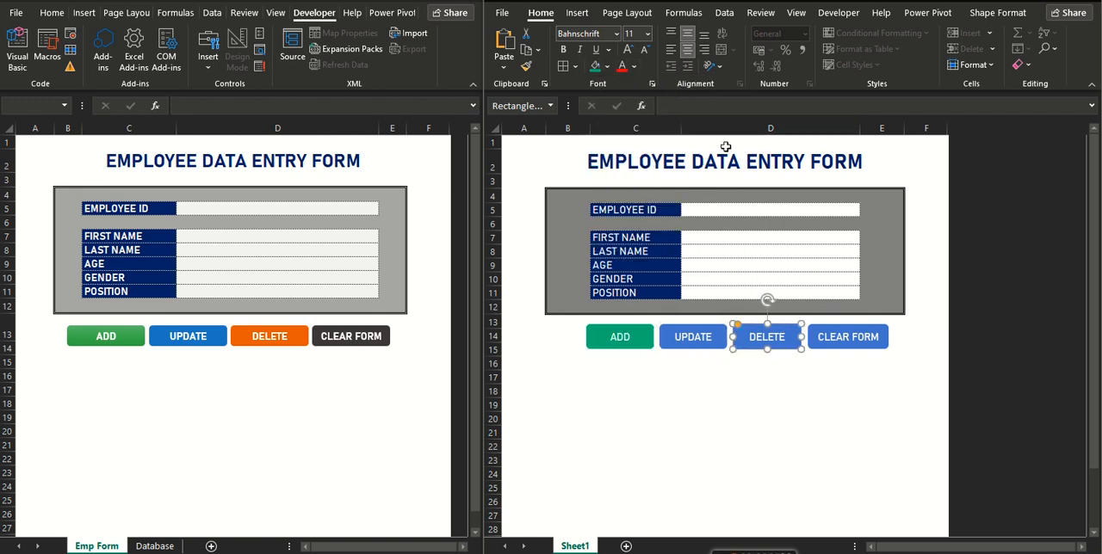
left_click(607, 67)
left_click(660, 177)
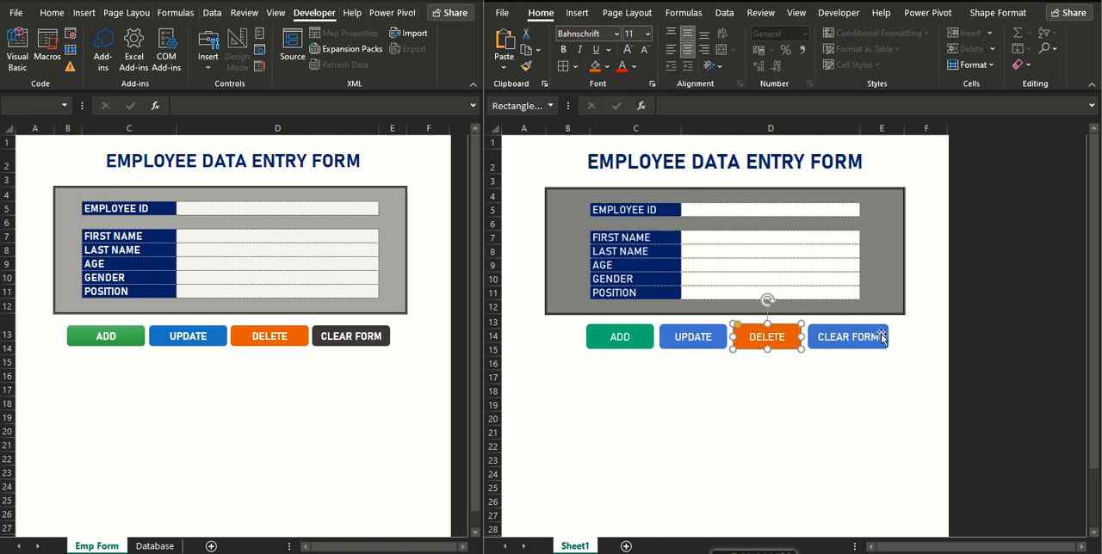
left_click(880, 337)
left_click(607, 66)
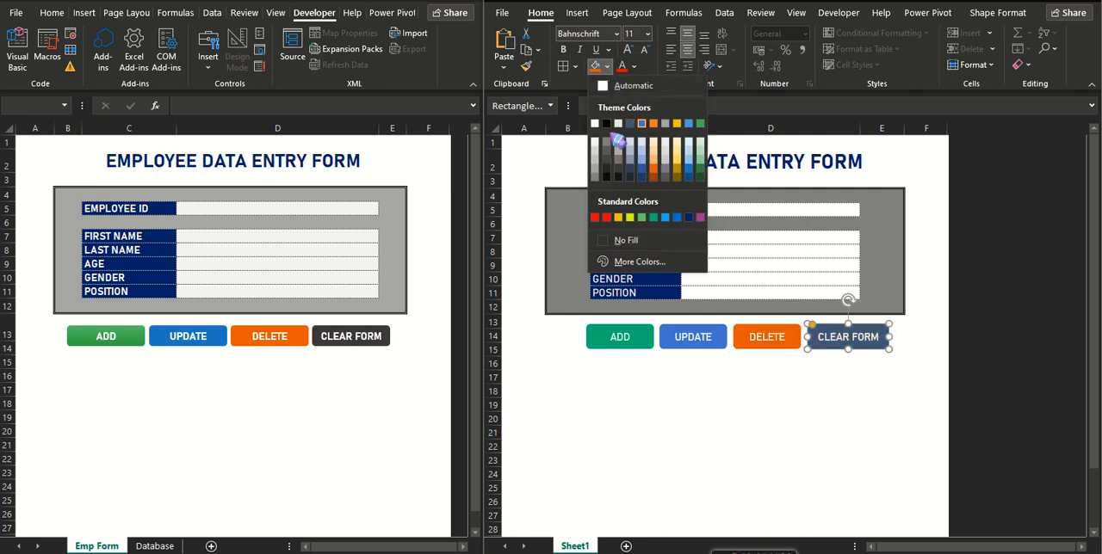
left_click(613, 172)
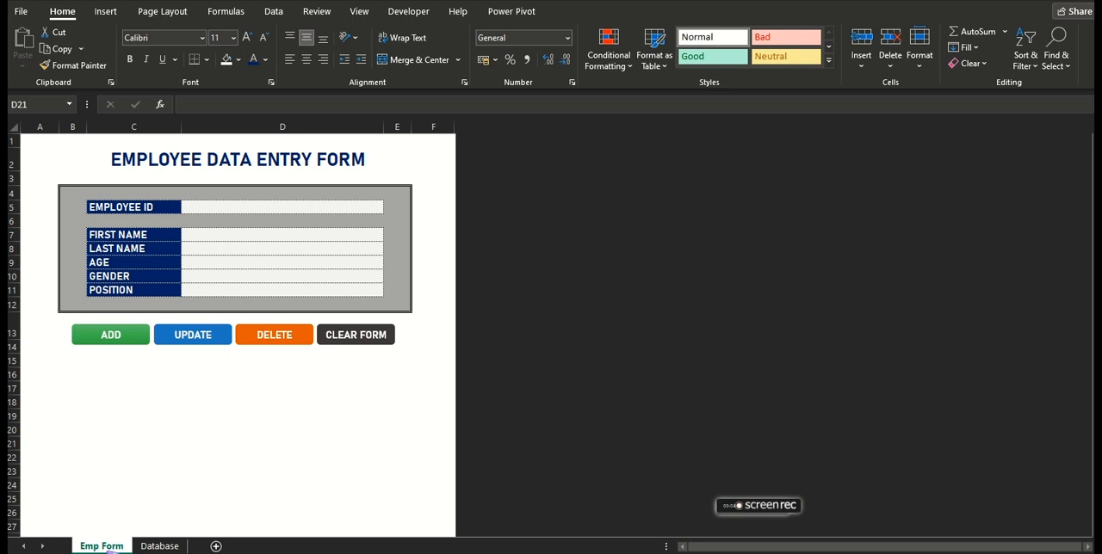
Insert a new worksheet after Emp Form and open the Database sheet.
left_click(215, 548)
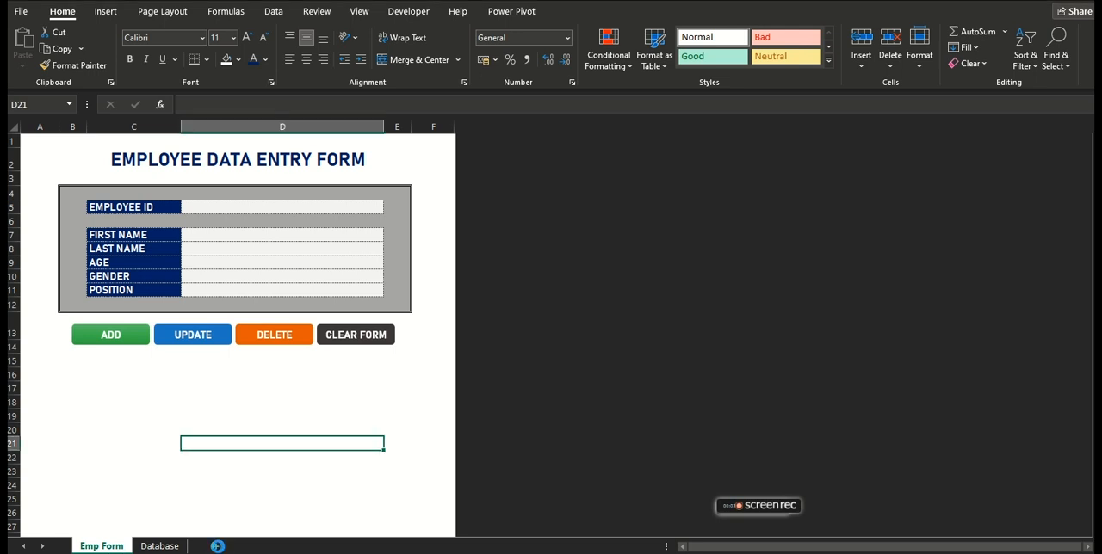
left_click(217, 547)
left_click(204, 547)
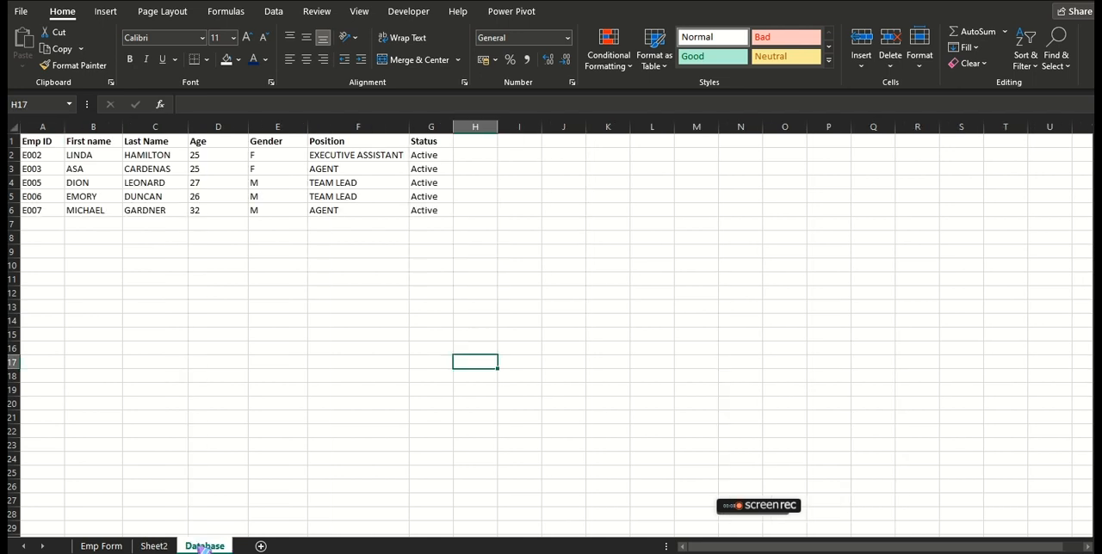
Review the Database sheet's column headers from Emp ID to Status and return to the Emp Form sheet.
left_click(232, 420)
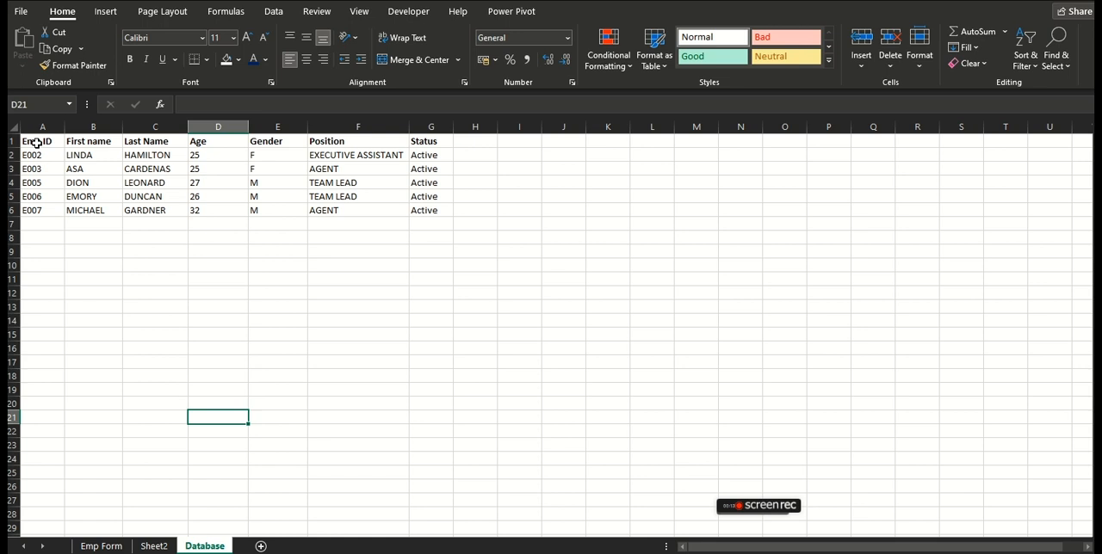
left_click(36, 143)
left_click(90, 141)
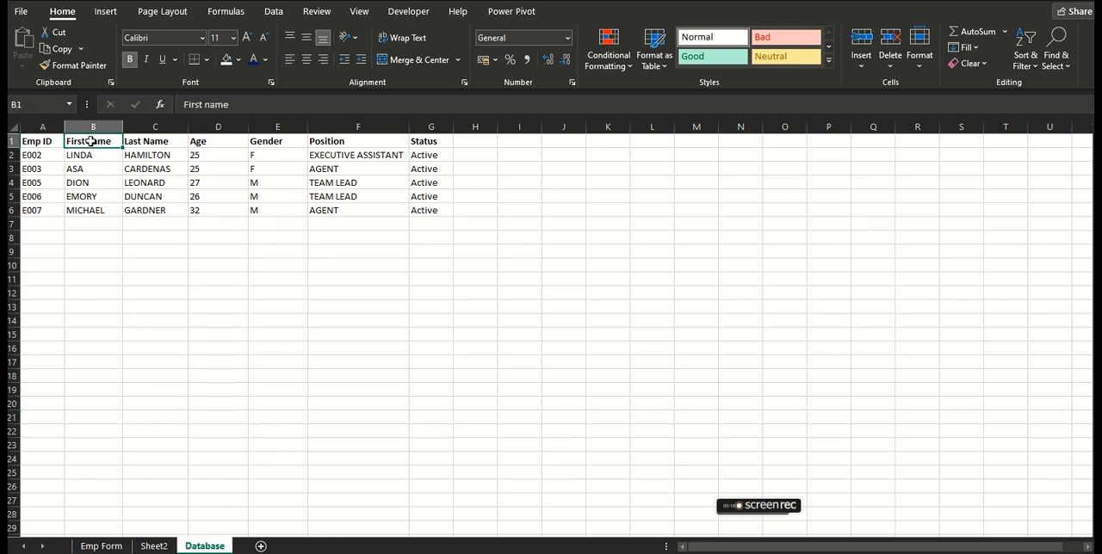
left_click(136, 143)
left_click(204, 142)
left_click(258, 143)
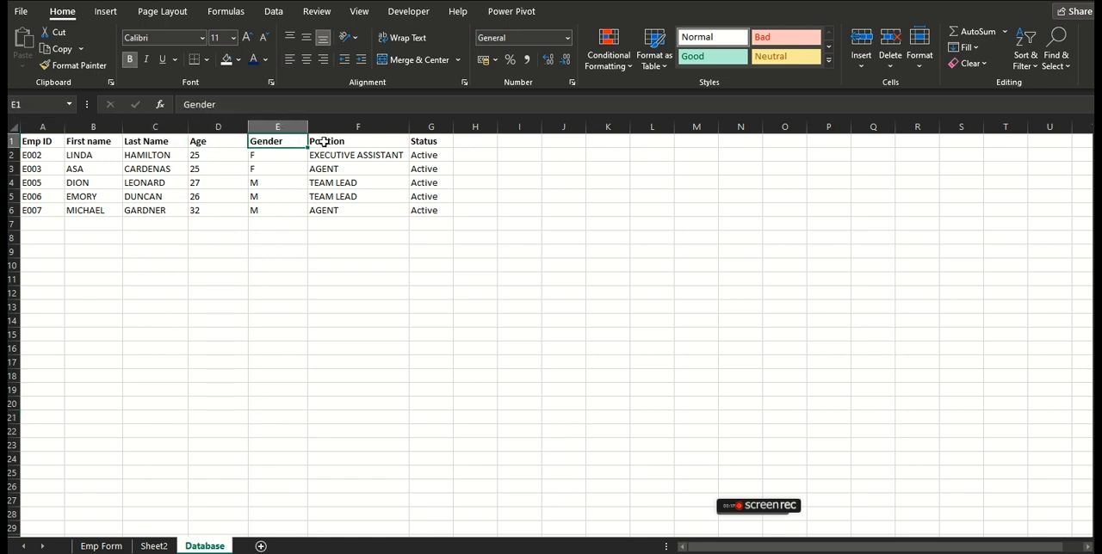
left_click(324, 142)
left_click(424, 142)
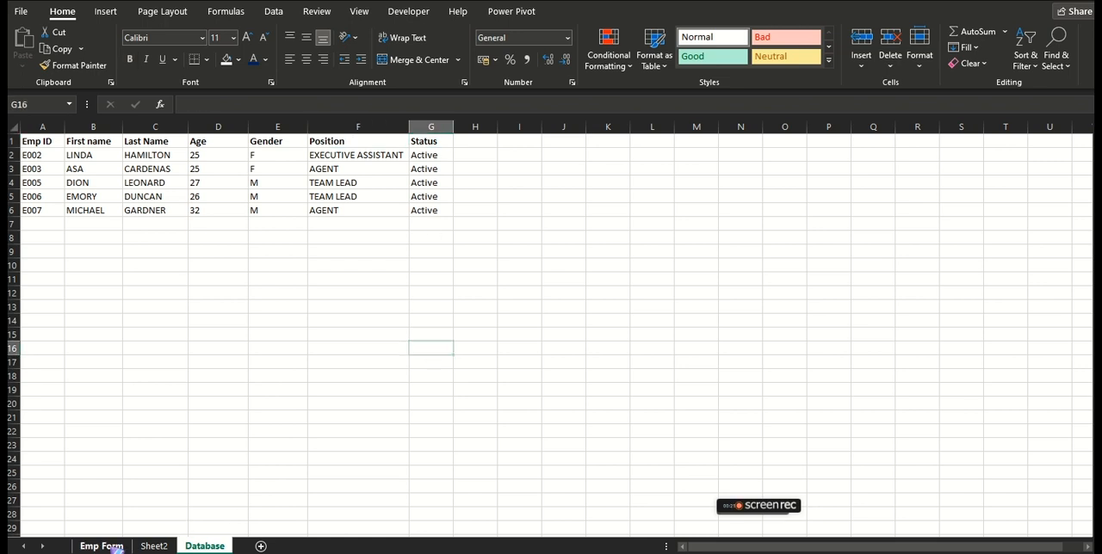
left_click(102, 546)
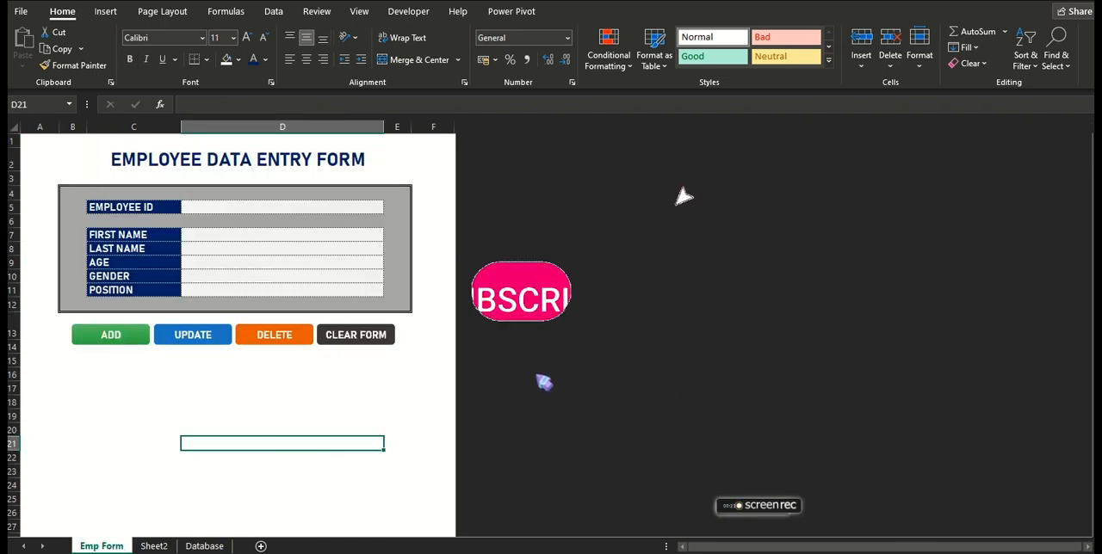